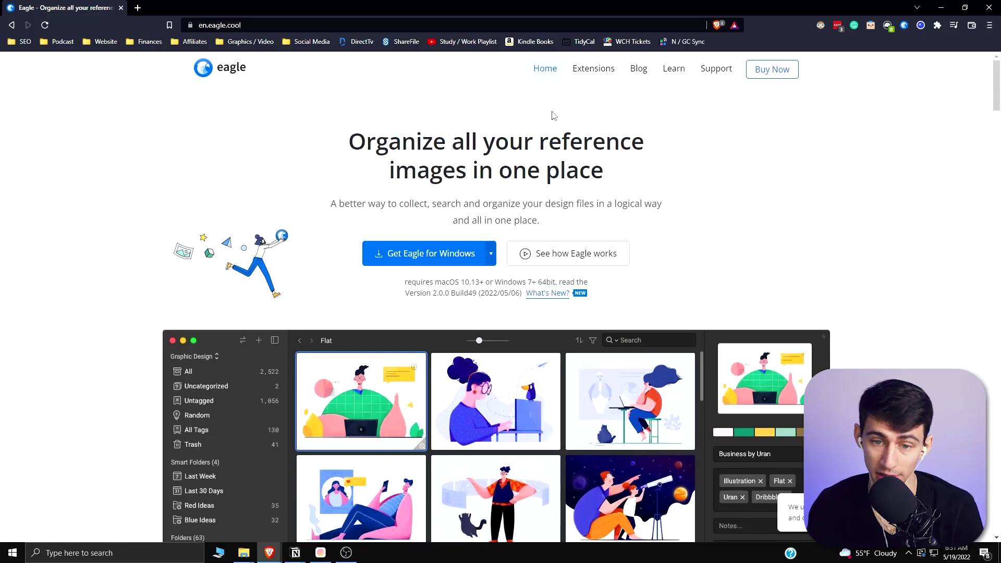
# Look through the Eagle homepage's introduction, download option and app preview
pyautogui.scroll(-4, 510, 283)
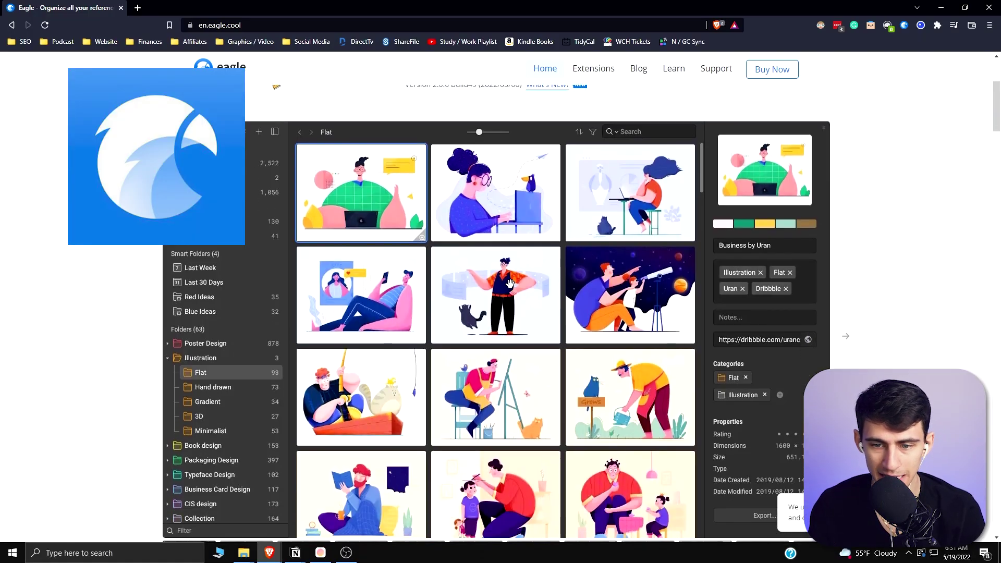
pyautogui.scroll(-1, 511, 283)
pyautogui.scroll(3, 453, 303)
pyautogui.scroll(-1, 510, 308)
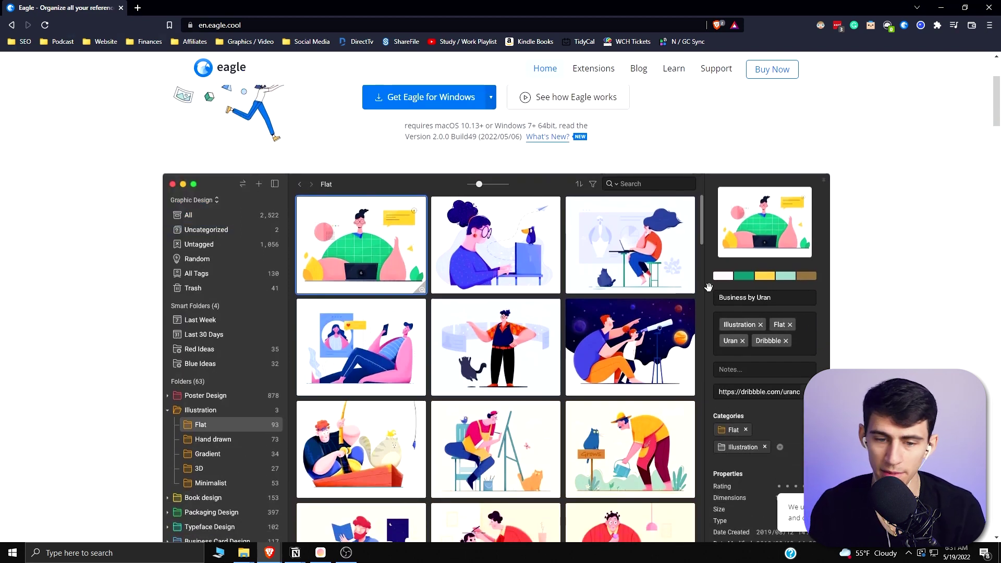
pyautogui.scroll(2, 672, 276)
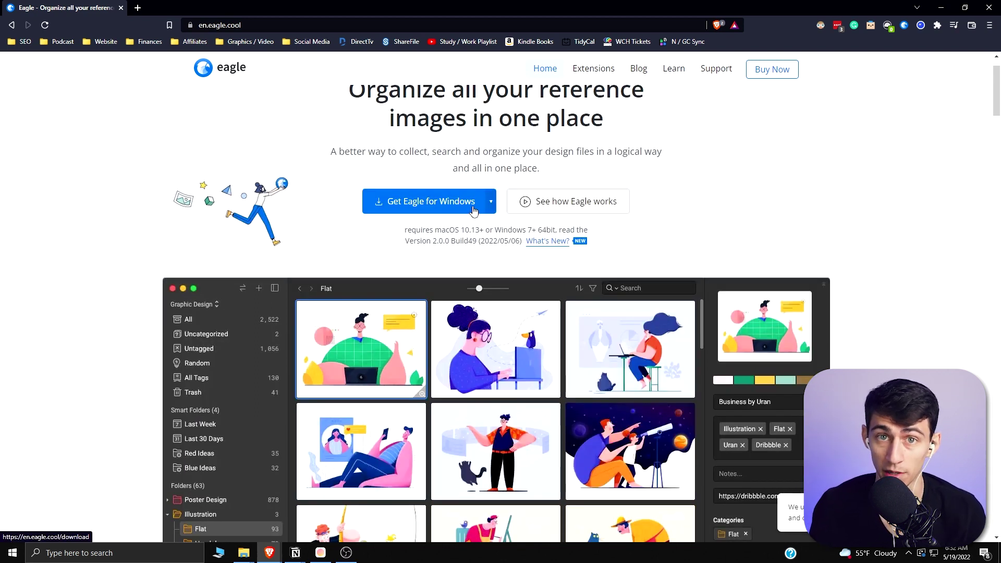
pyautogui.scroll(-1, 474, 210)
pyautogui.scroll(2, 403, 361)
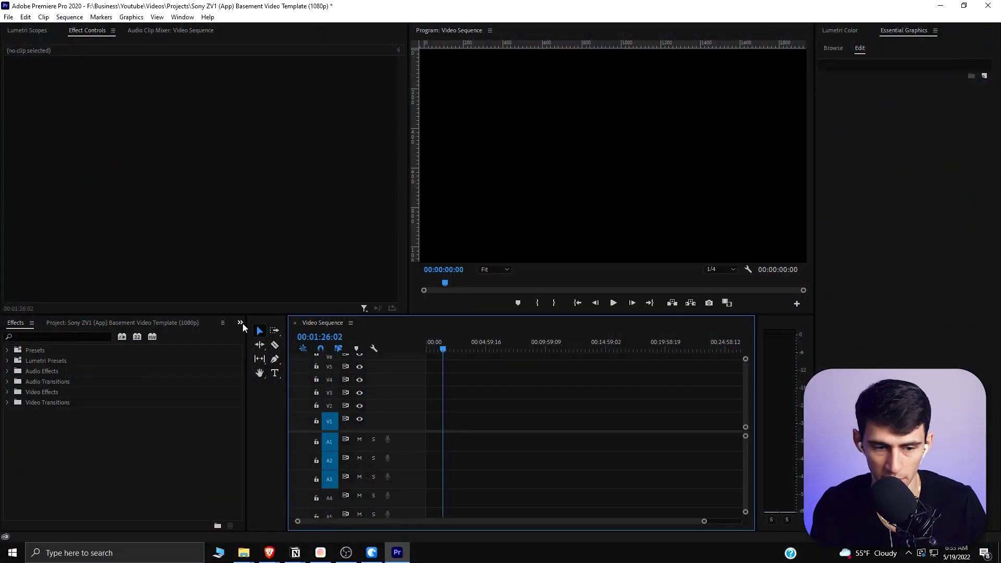
# Switch the Premiere Pro project's items from icon view to list view and find its media bins
pyautogui.click(166, 323)
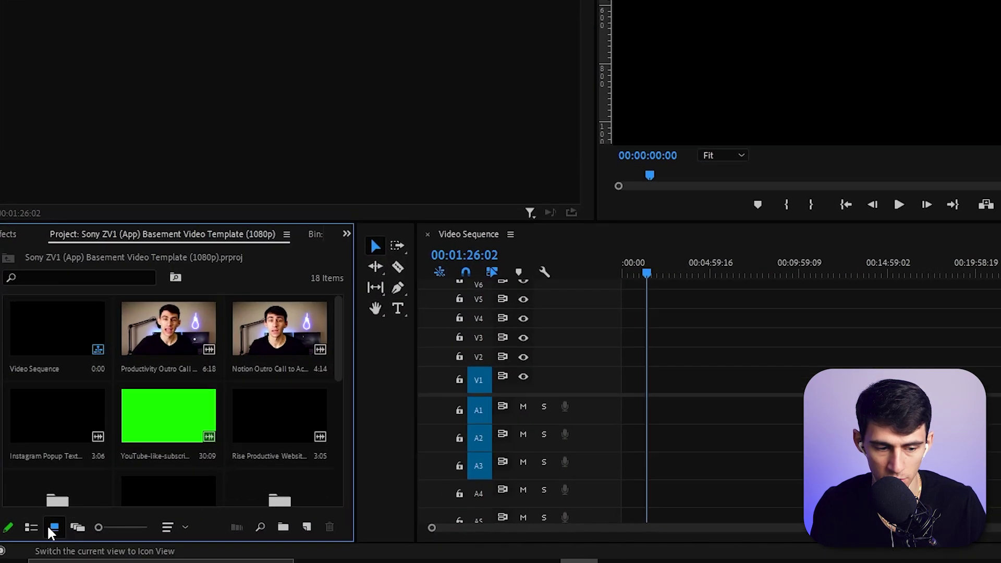
pyautogui.click(27, 520)
pyautogui.scroll(-3, 99, 455)
pyautogui.scroll(-2, 134, 429)
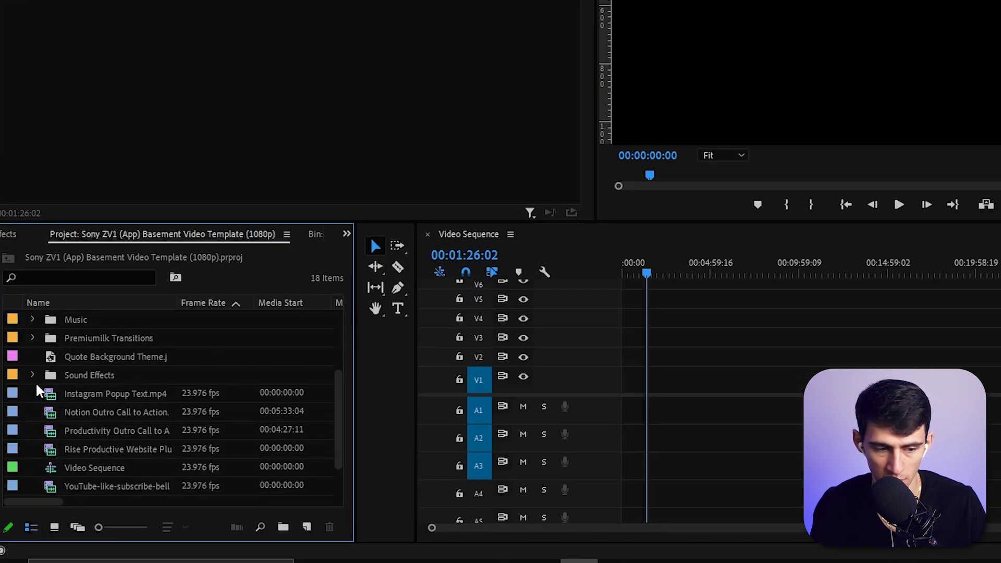
# Examine the audio files in the Sound Effects bin, and collapse the bin again
pyautogui.click(32, 376)
pyautogui.scroll(-3, 151, 447)
pyautogui.scroll(1, 152, 446)
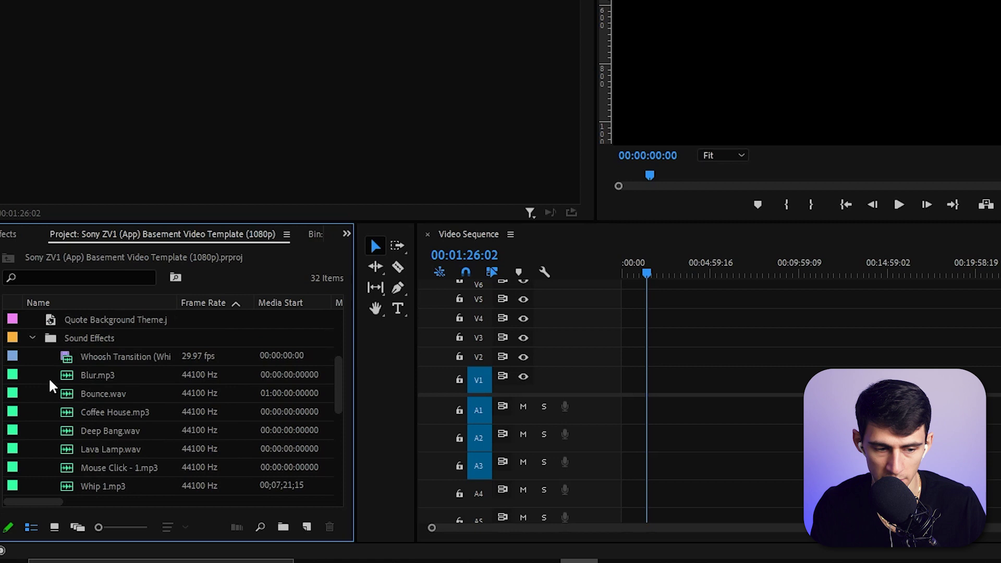
pyautogui.click(32, 339)
pyautogui.scroll(2, 89, 407)
pyautogui.scroll(2, 89, 407)
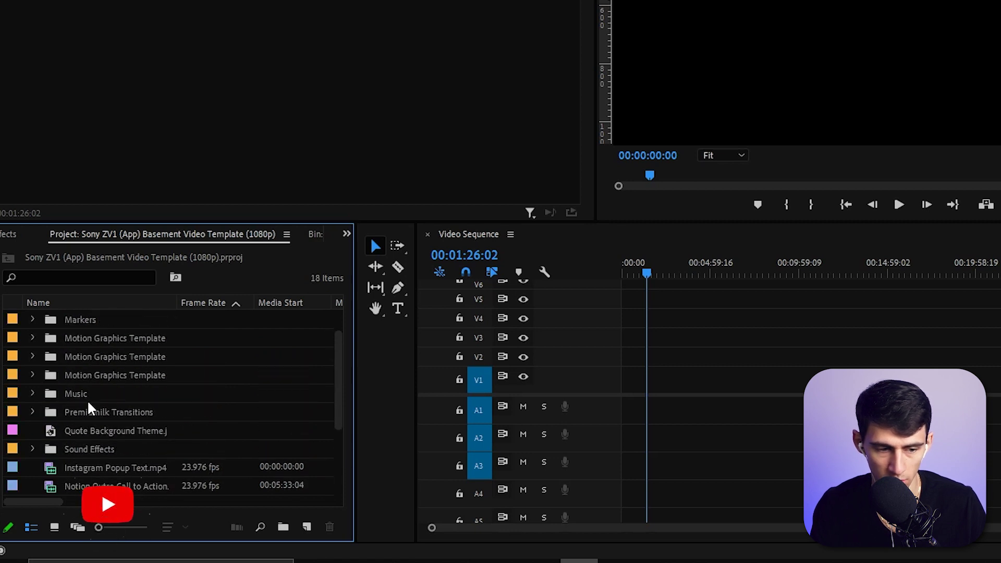
# Place Lofi Track 1.mp3 from the Music bin on the timeline, preview it and move it to audio track A3
pyautogui.click(32, 393)
pyautogui.moveTo(10, 411); pyautogui.dragTo(442, 445)
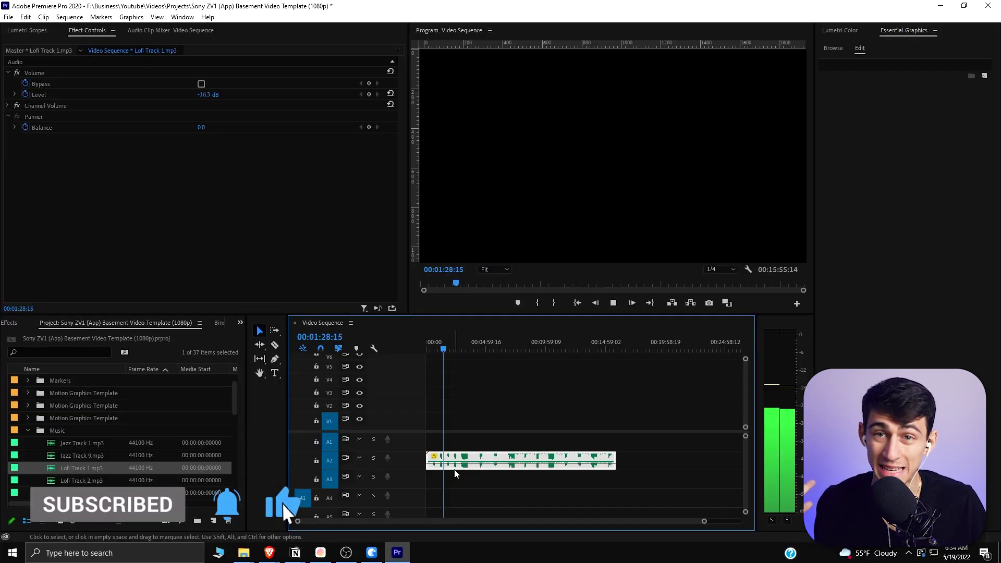
pyautogui.press('space')
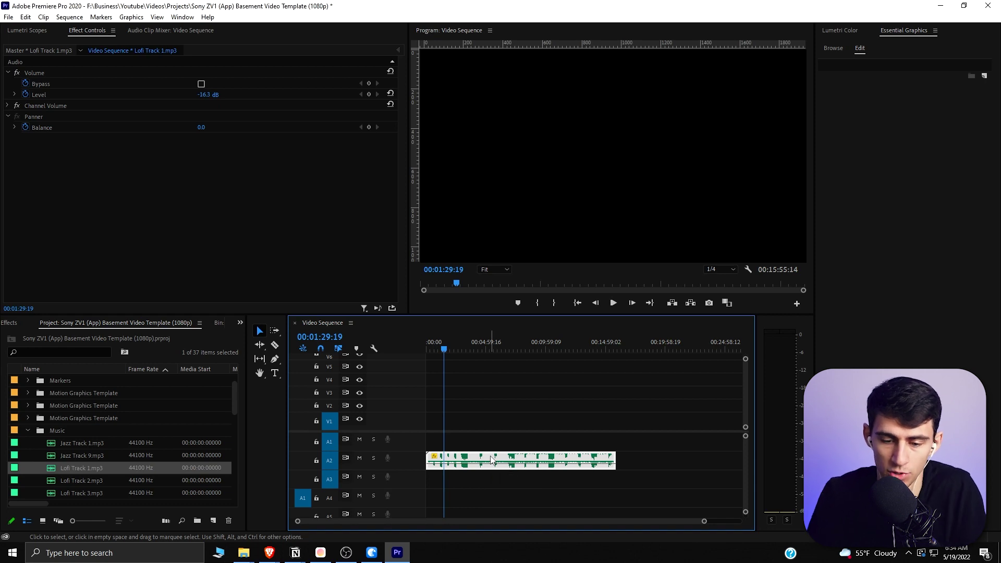
pyautogui.moveTo(580, 455); pyautogui.dragTo(471, 478)
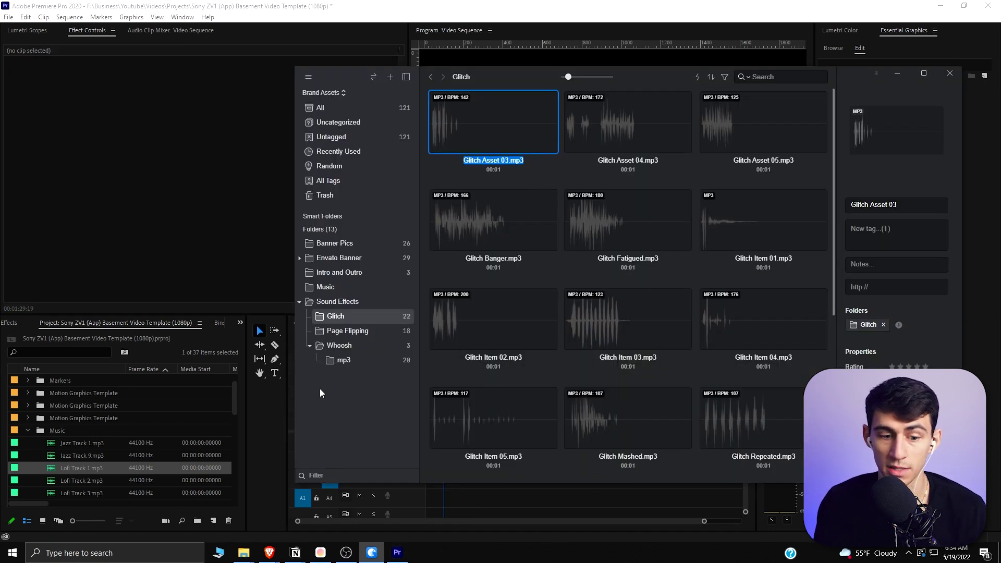
# Switch to Eagle, open the Sound Effects folder and maximize the window
pyautogui.click(244, 552)
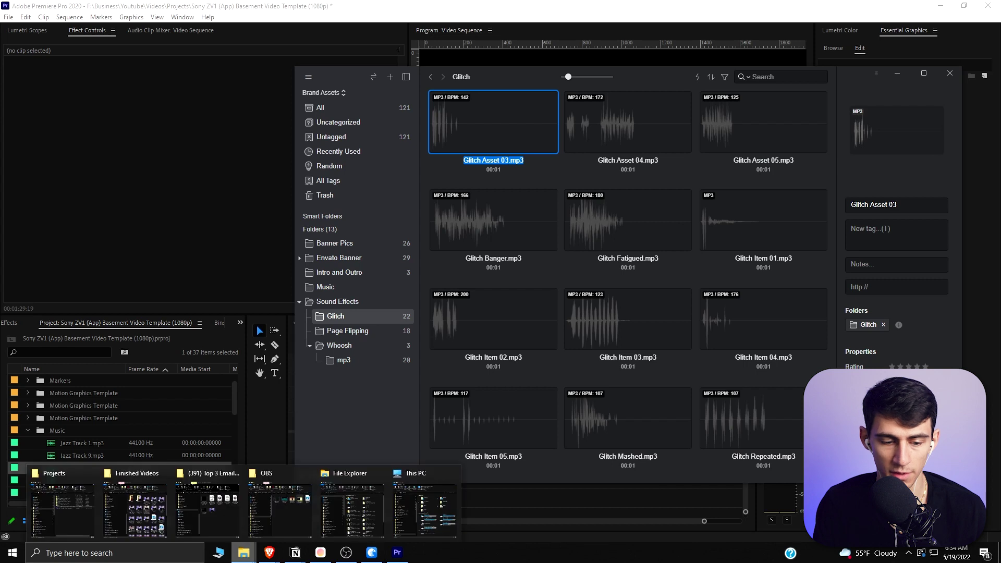
pyautogui.click(237, 409)
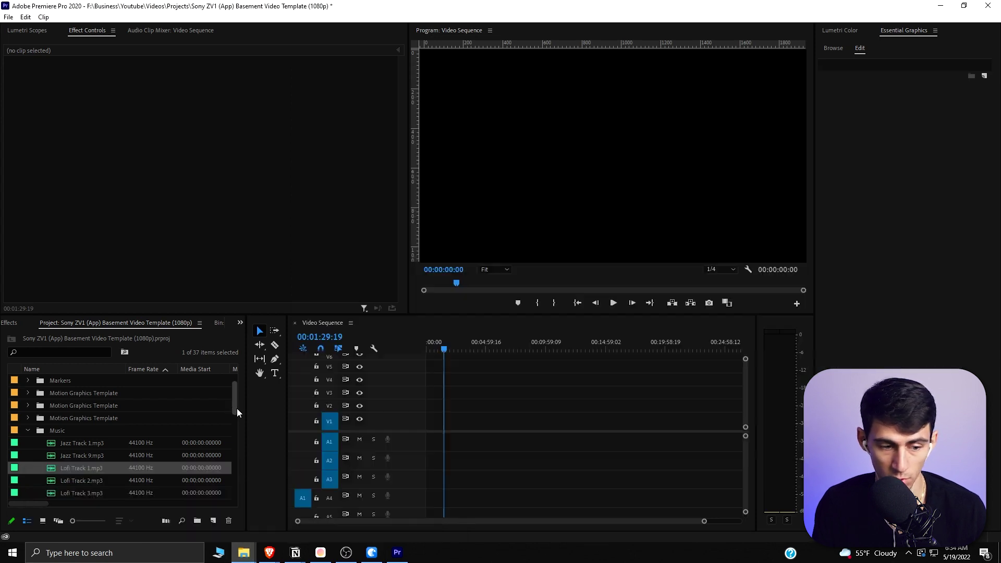
pyautogui.hotkey('alt', 'Tab')
pyautogui.click(344, 301)
pyautogui.hotkey('ctrl', 'alt', 'e')
pyautogui.click(371, 553)
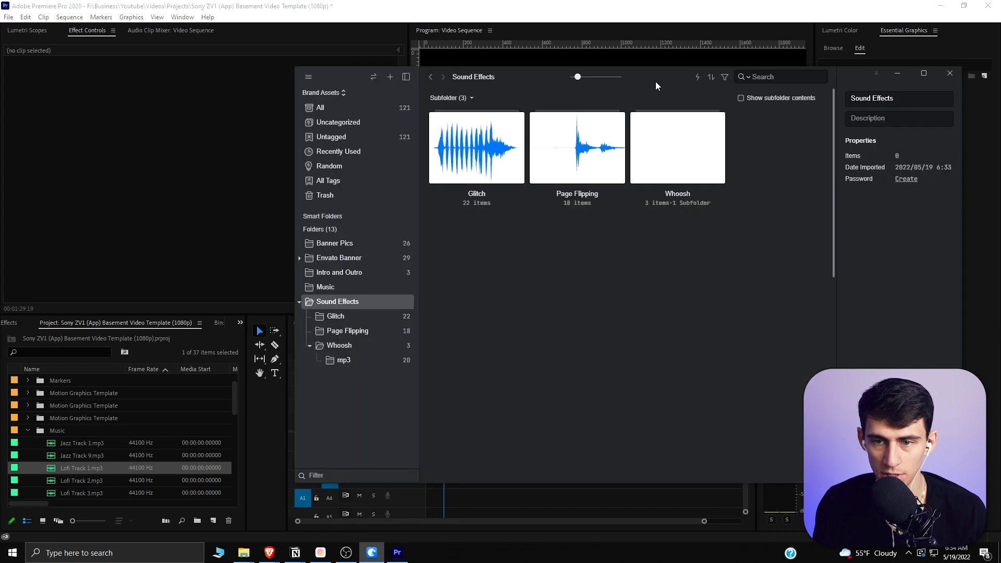
pyautogui.moveTo(663, 77); pyautogui.dragTo(544, 79)
pyautogui.doubleClick(544, 79)
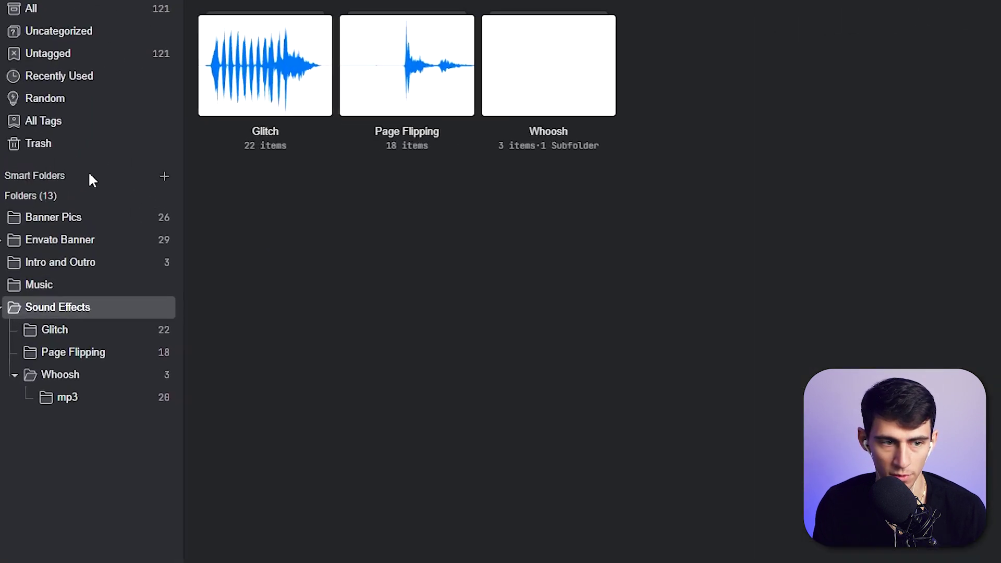
# Import the Jazz Tracks and Lofi Tracks folders from (New) Tutorial Tracks into the Music folder
pyautogui.click(46, 291)
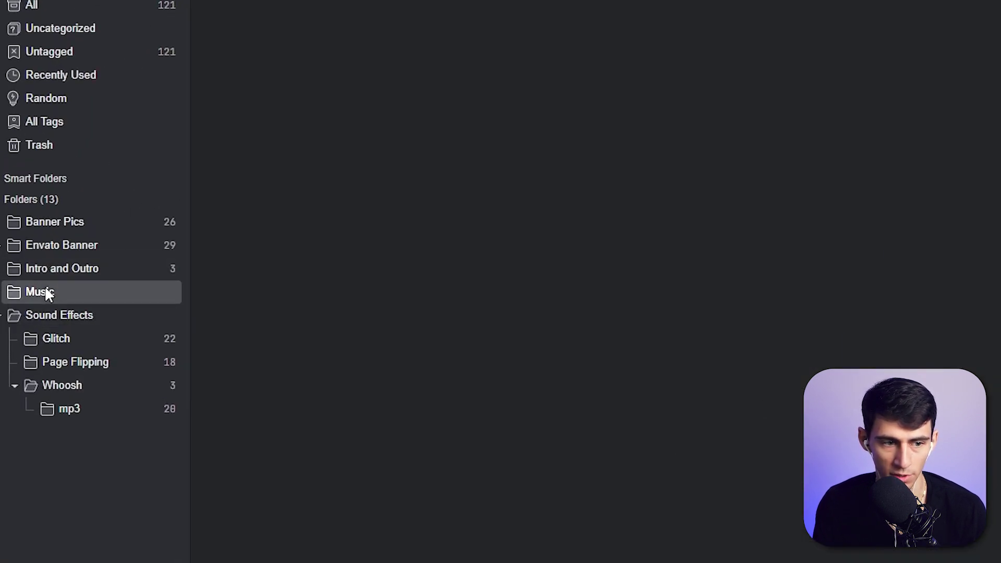
pyautogui.click(758, 499)
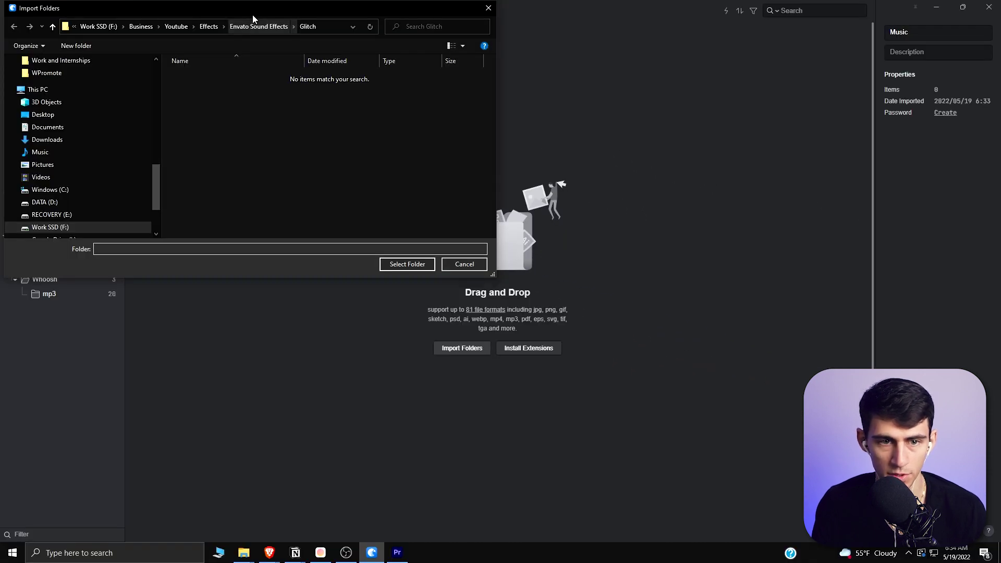
pyautogui.scroll(10, 371, 266)
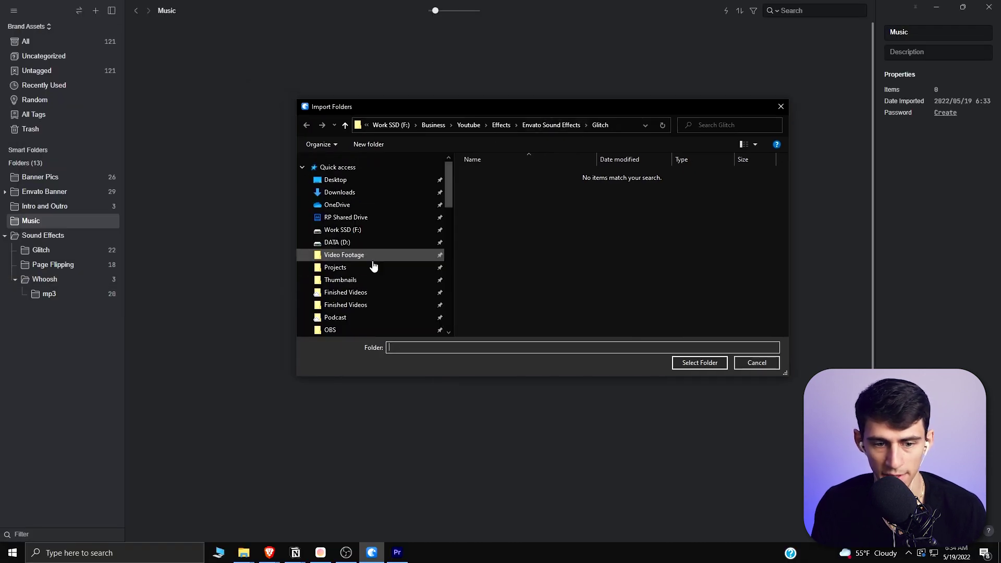
pyautogui.scroll(-1, 359, 280)
pyautogui.click(334, 321)
pyautogui.doubleClick(520, 180)
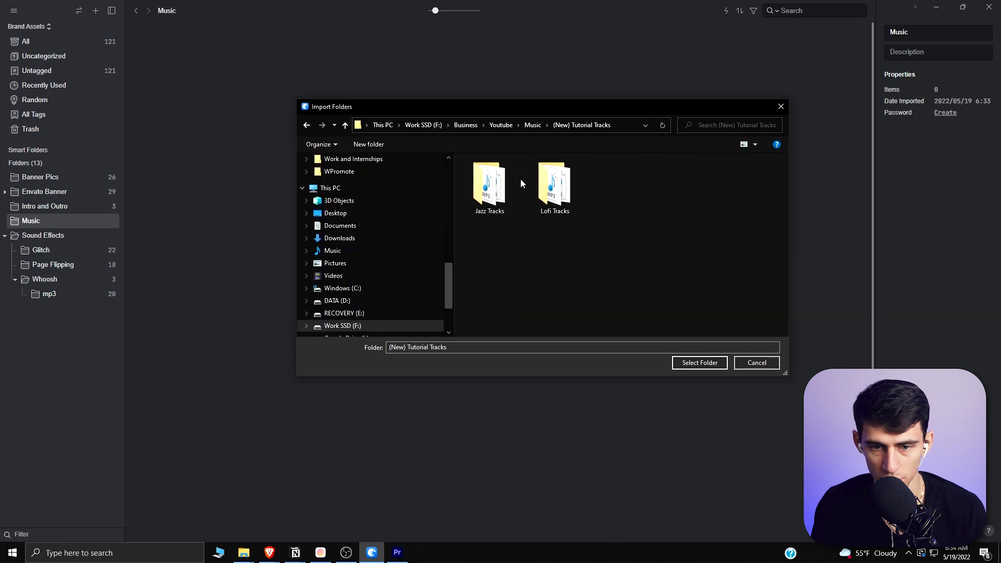
pyautogui.moveTo(606, 240); pyautogui.dragTo(450, 163)
pyautogui.click(722, 362)
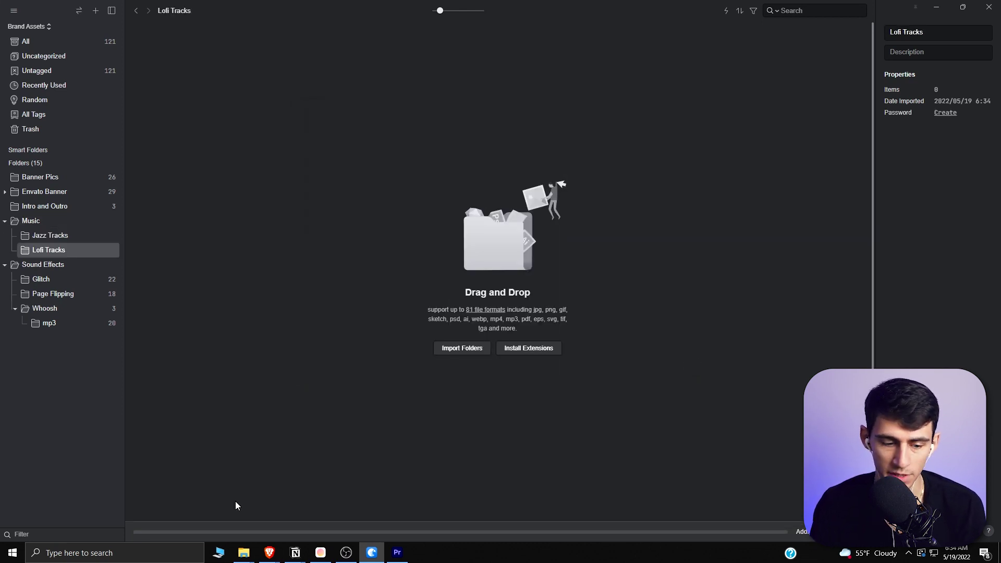
# Preview Page Flipping sounds (2), (4) and (5), and view the Glitch folder's sounds
pyautogui.click(61, 295)
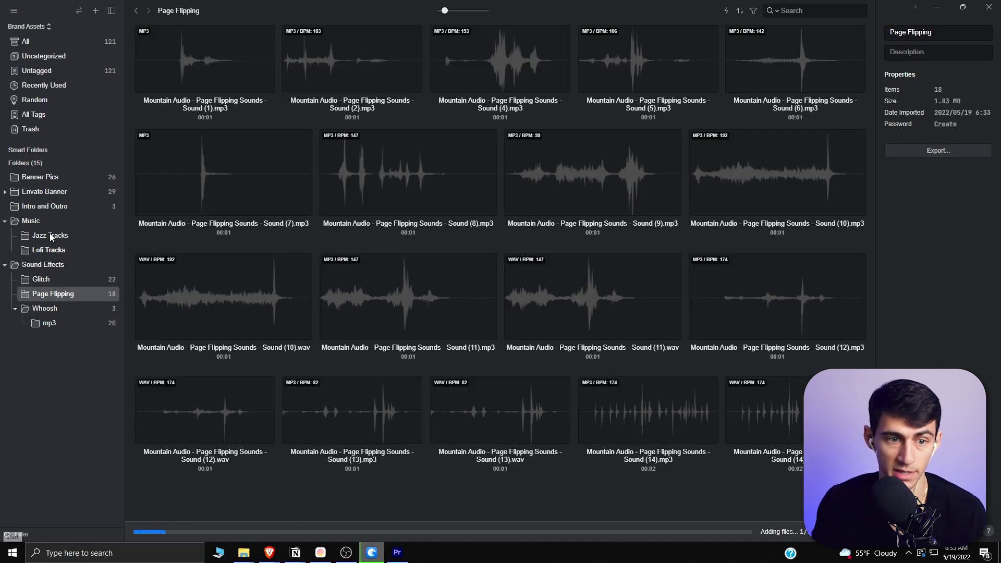
pyautogui.click(352, 49)
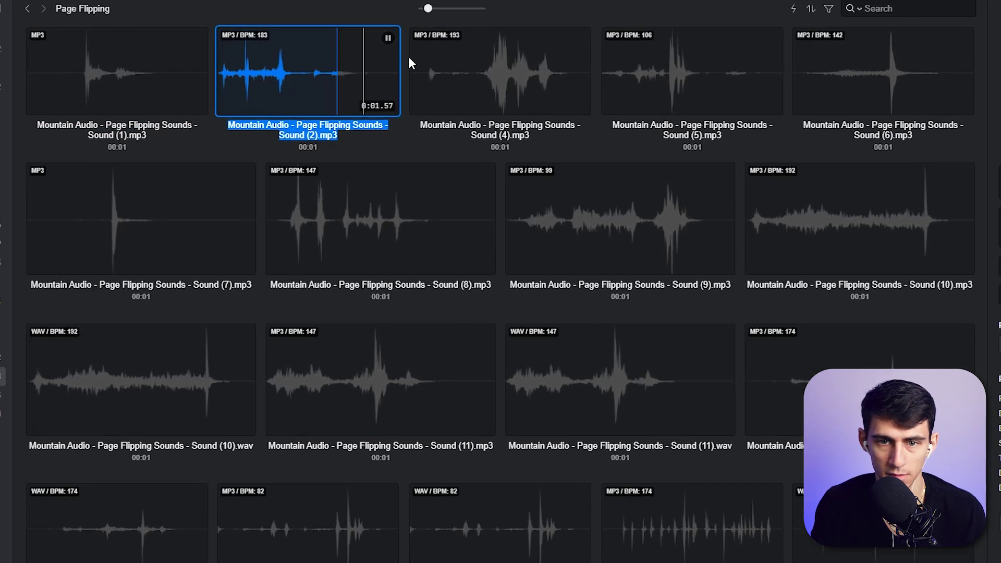
pyautogui.click(492, 57)
pyautogui.click(680, 85)
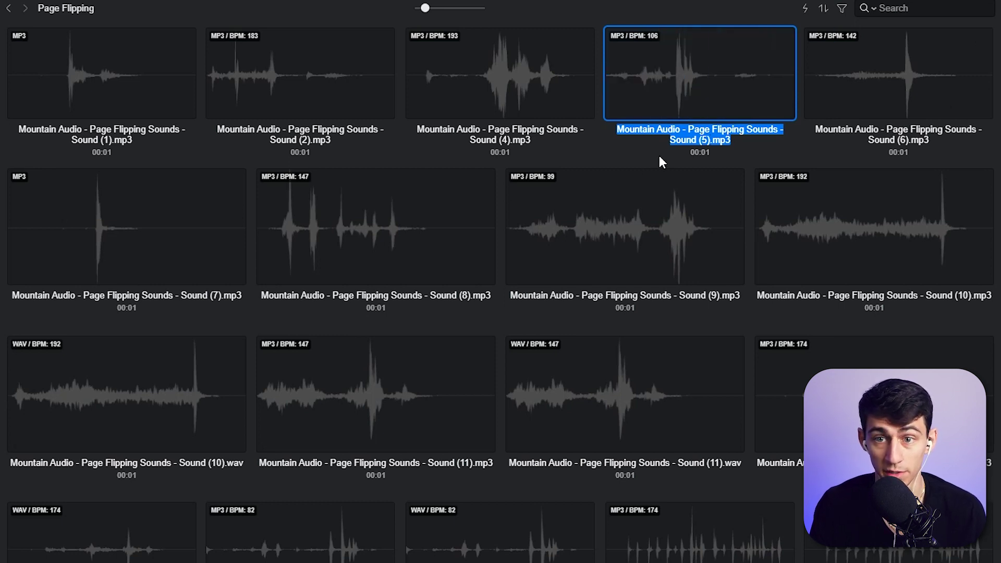
pyautogui.click(498, 78)
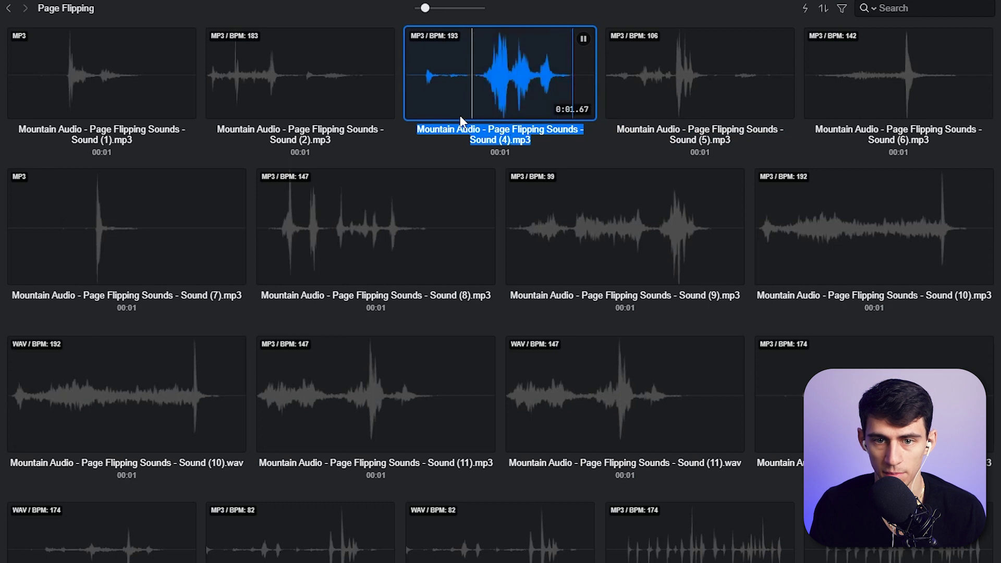
pyautogui.moveTo(490, 78)
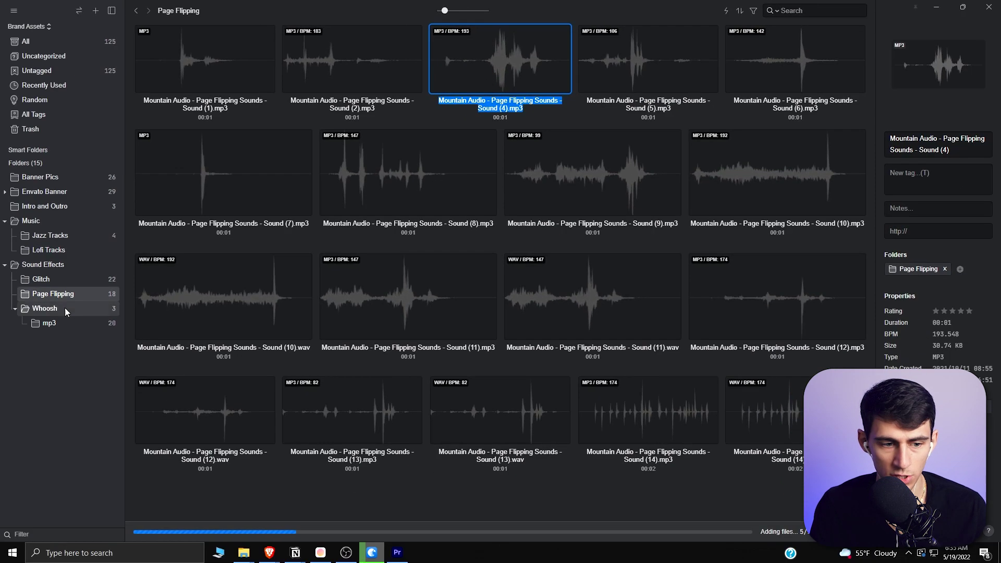
pyautogui.click(48, 279)
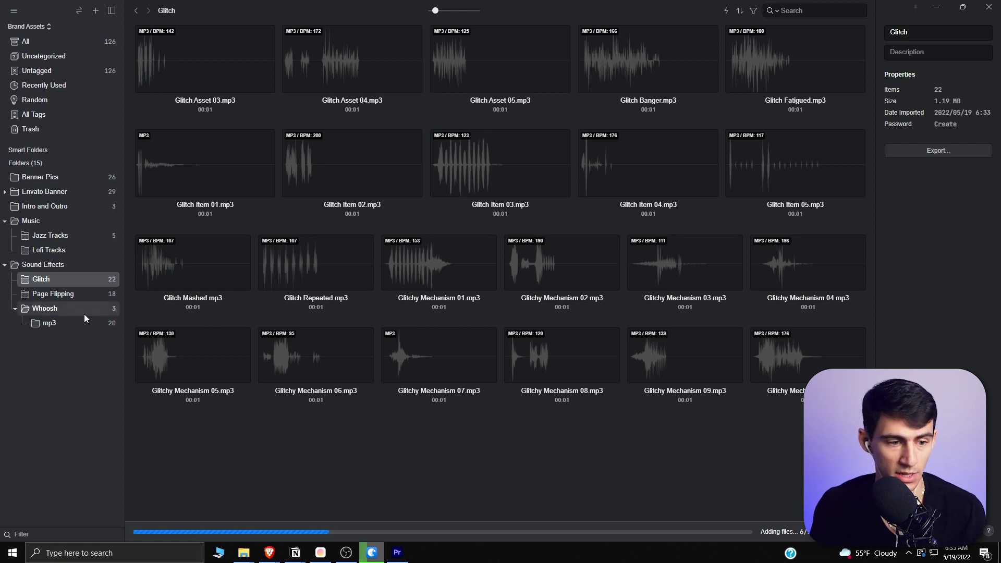
# Create a new folder named "Typing" under Sound Effects, at the same level as Whoosh
pyautogui.click(32, 267)
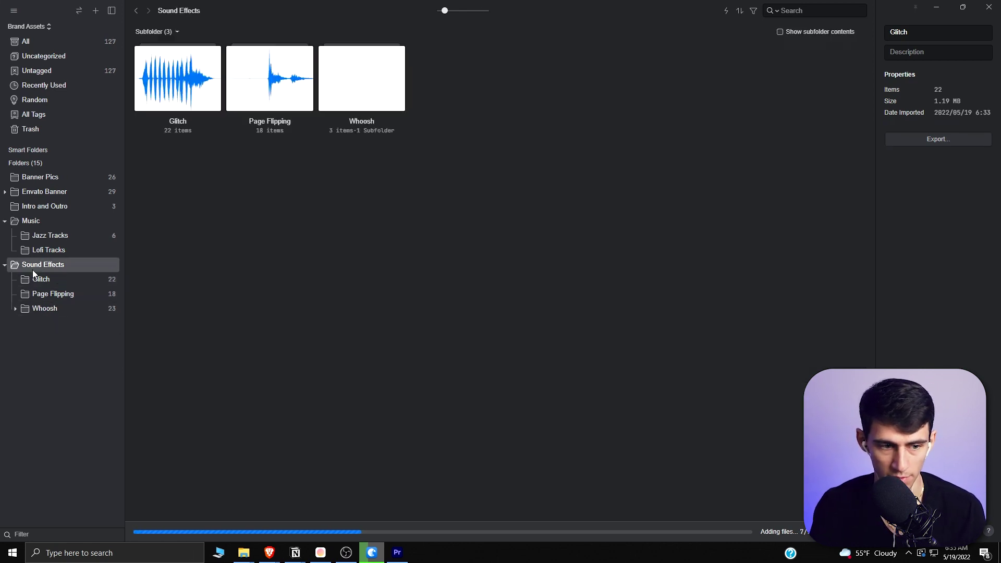
pyautogui.click(53, 312)
pyautogui.rightClick(52, 310)
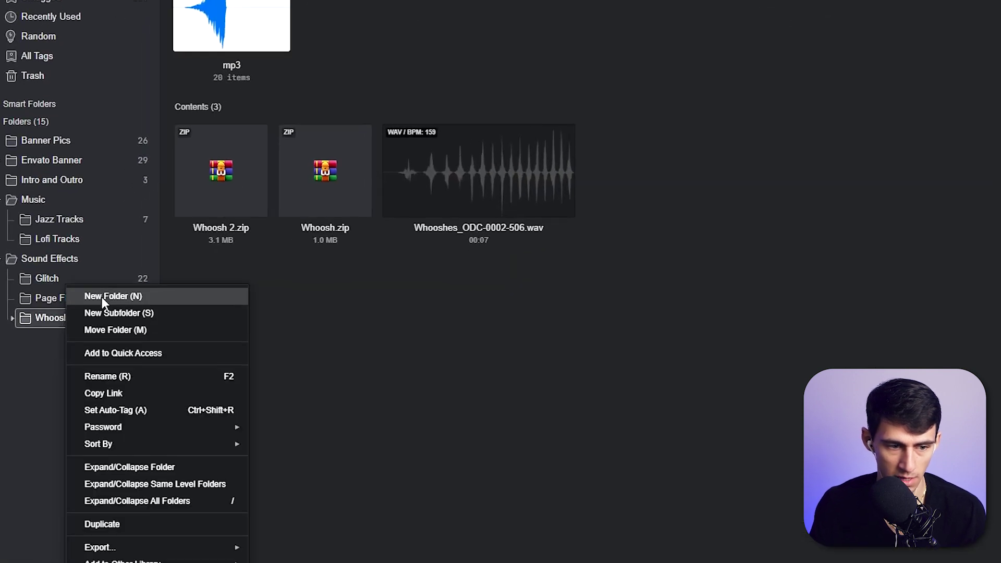
pyautogui.click(102, 296)
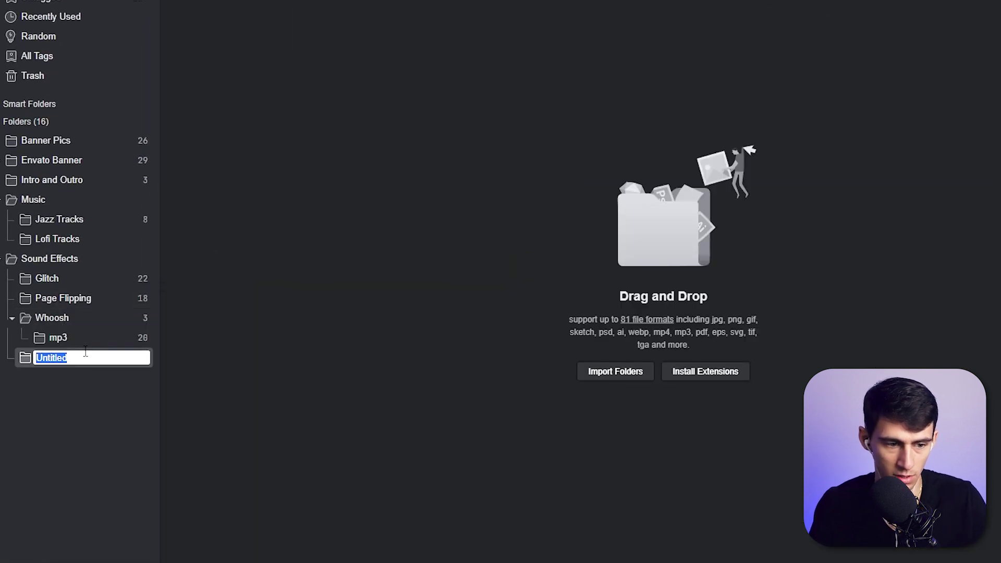
pyautogui.write('Typing')
pyautogui.press('Return')
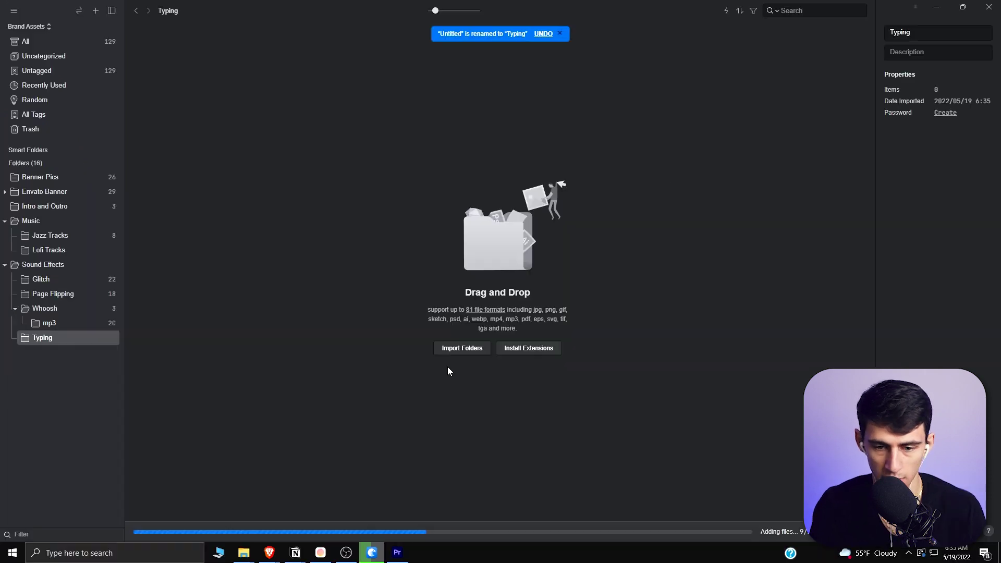
# Try to import a folder into Typing, browsing the Effects folder for it
pyautogui.click(597, 371)
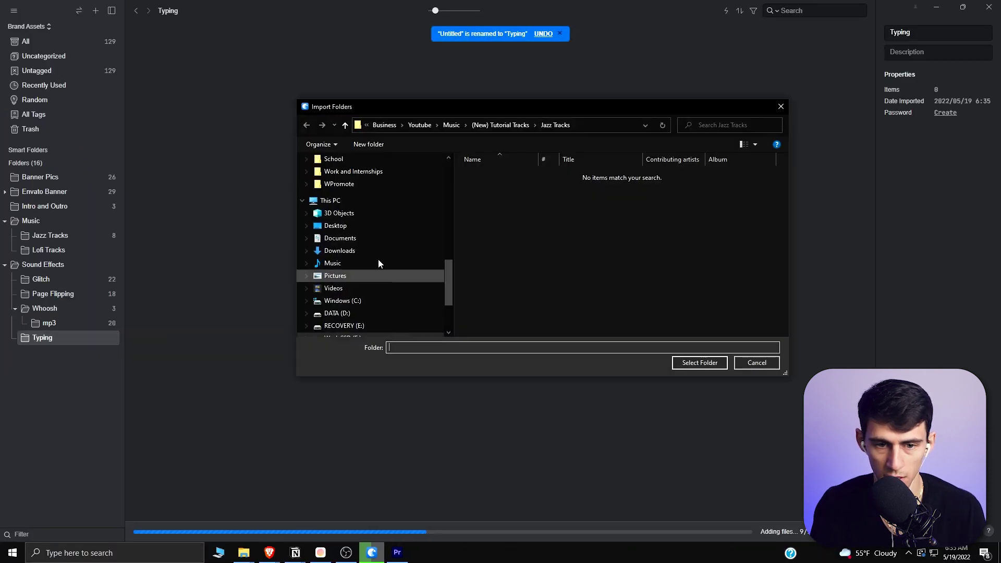
pyautogui.scroll(5, 379, 263)
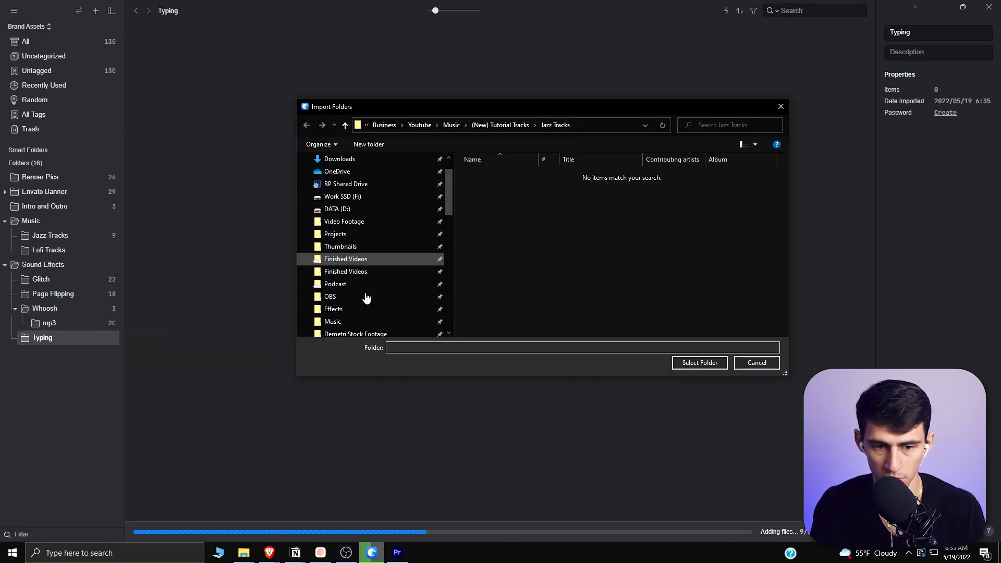
pyautogui.click(345, 309)
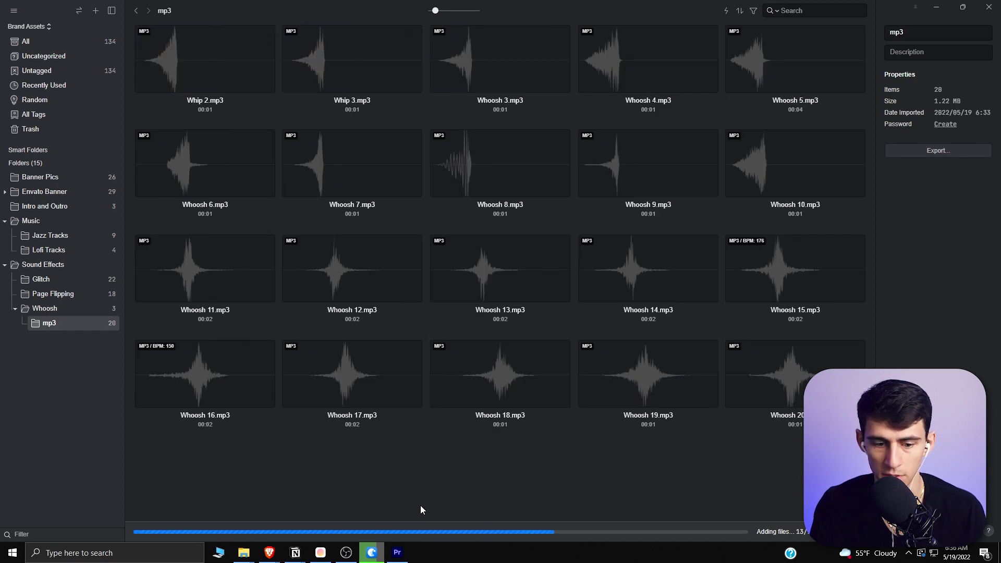
pyautogui.click(398, 552)
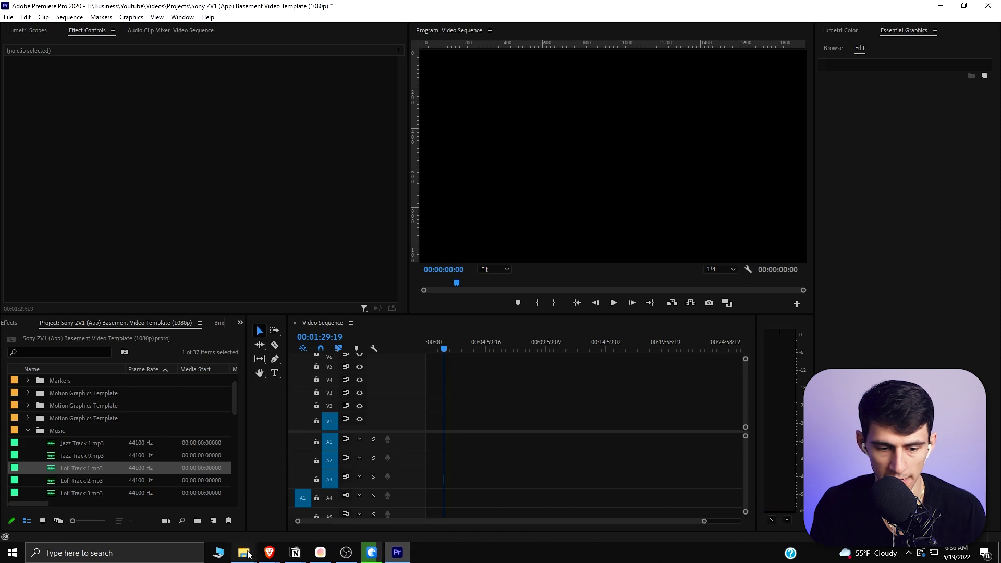
pyautogui.click(372, 554)
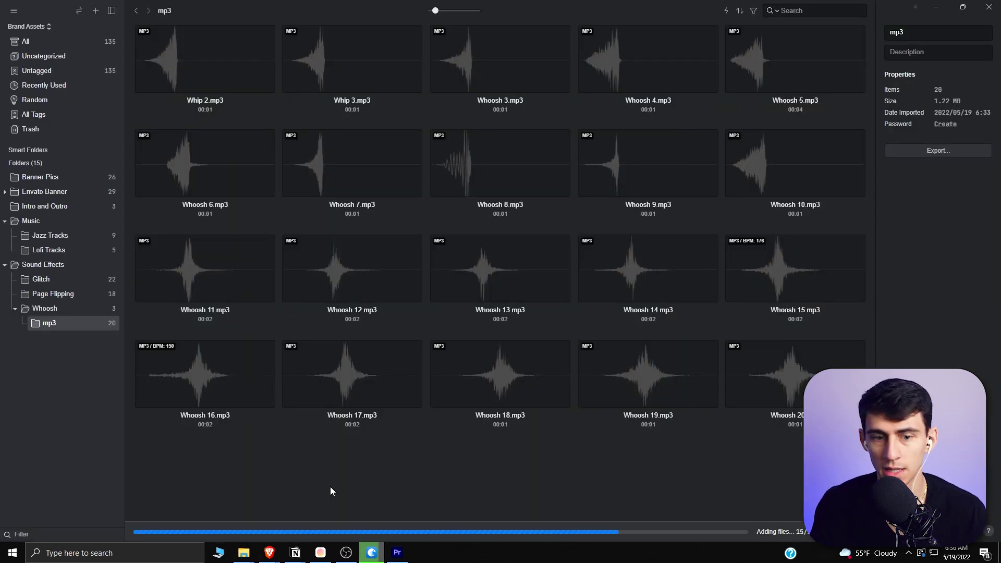
pyautogui.moveTo(244, 552)
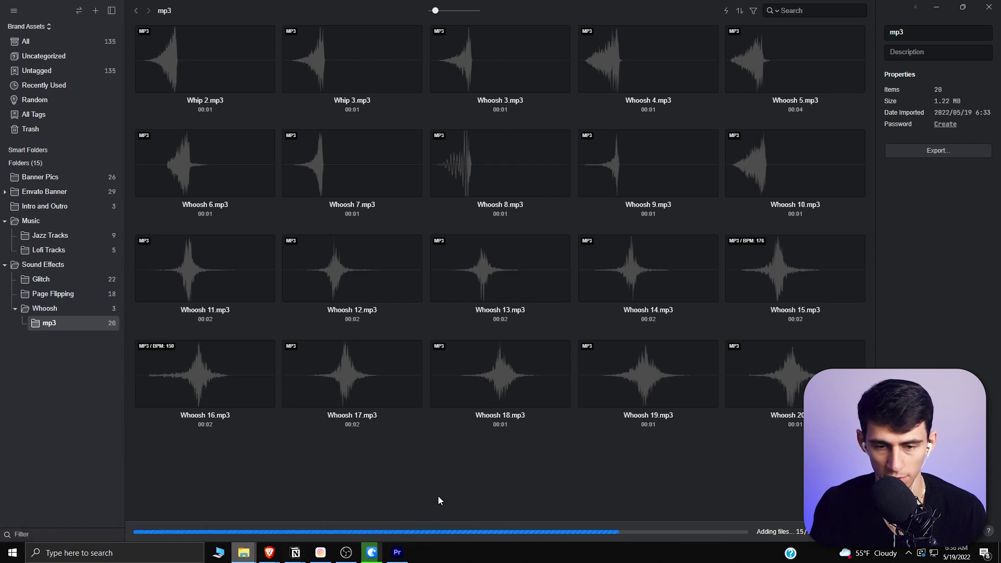
# Switch to File Explorer, open the stock footage folder and look through its (Other Stock B-Roll) folder
pyautogui.click(439, 501)
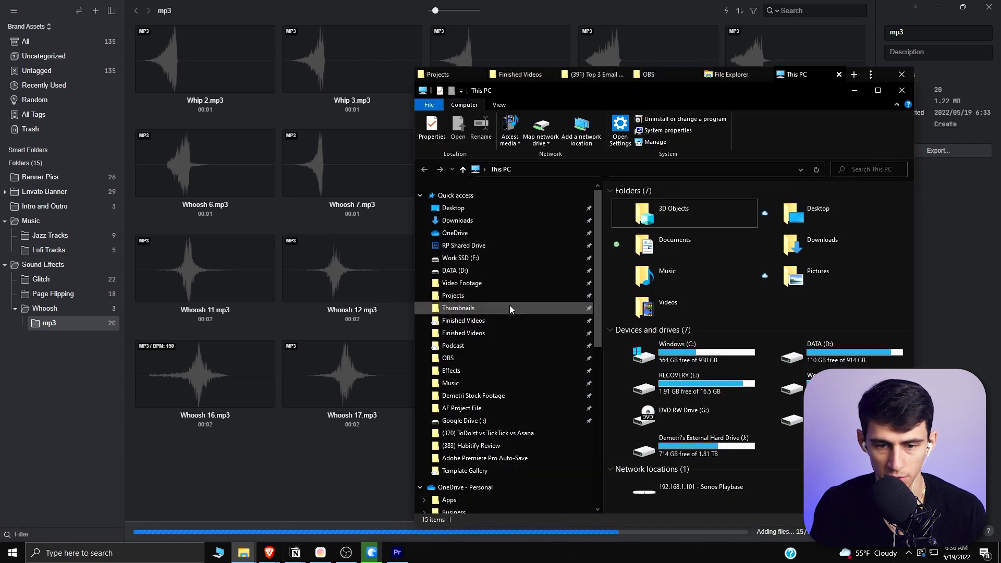
pyautogui.click(472, 395)
pyautogui.moveTo(529, 97); pyautogui.dragTo(468, 59)
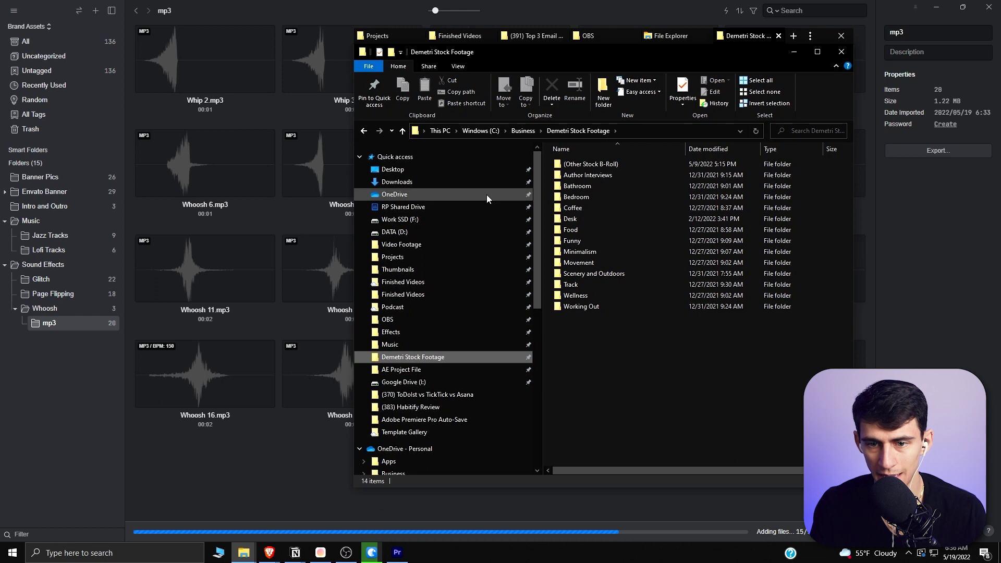
pyautogui.doubleClick(597, 163)
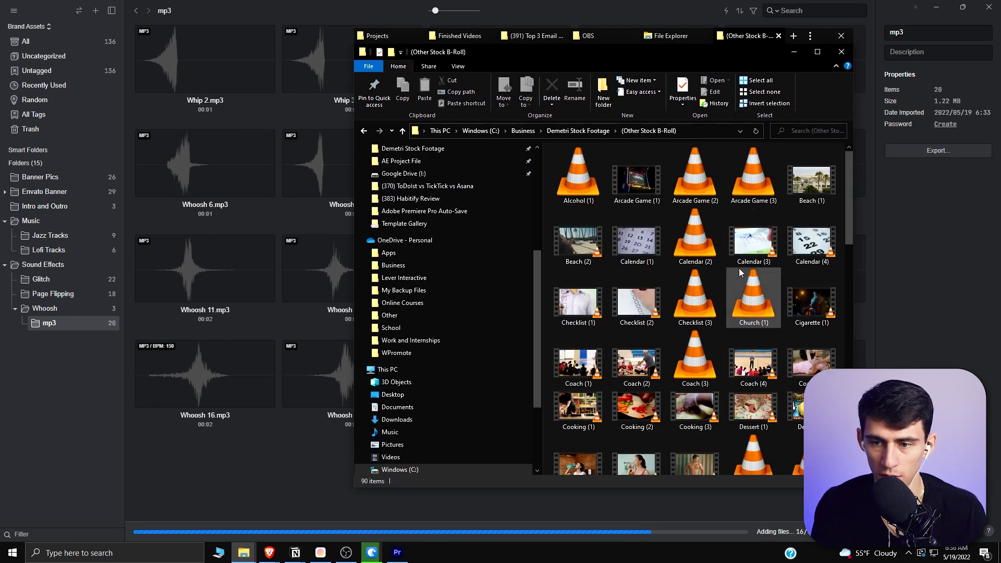
pyautogui.hotkey('alt', 'Left')
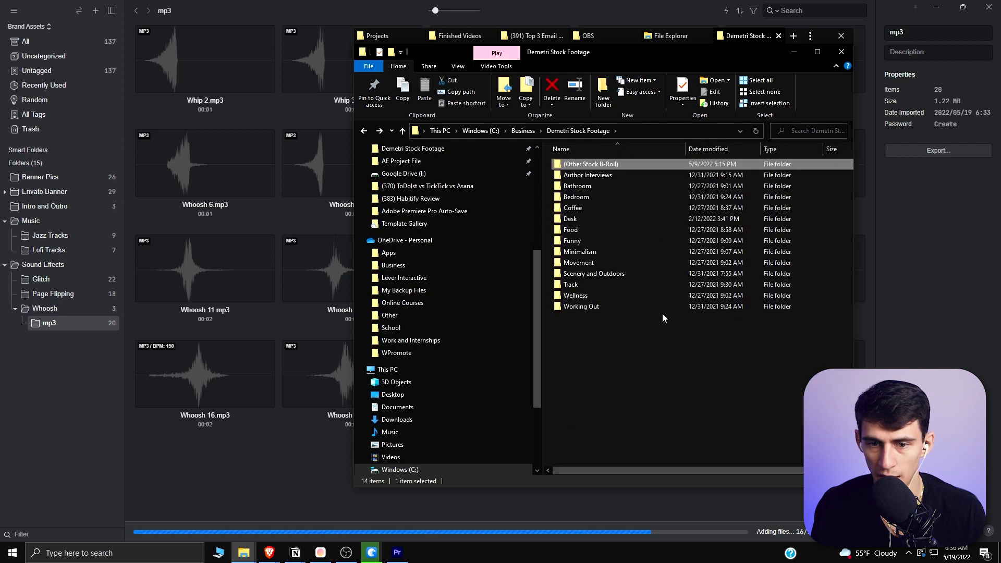
# Open the Desk folder of the stock footage and preview the video clip (7-8)
pyautogui.click(615, 223)
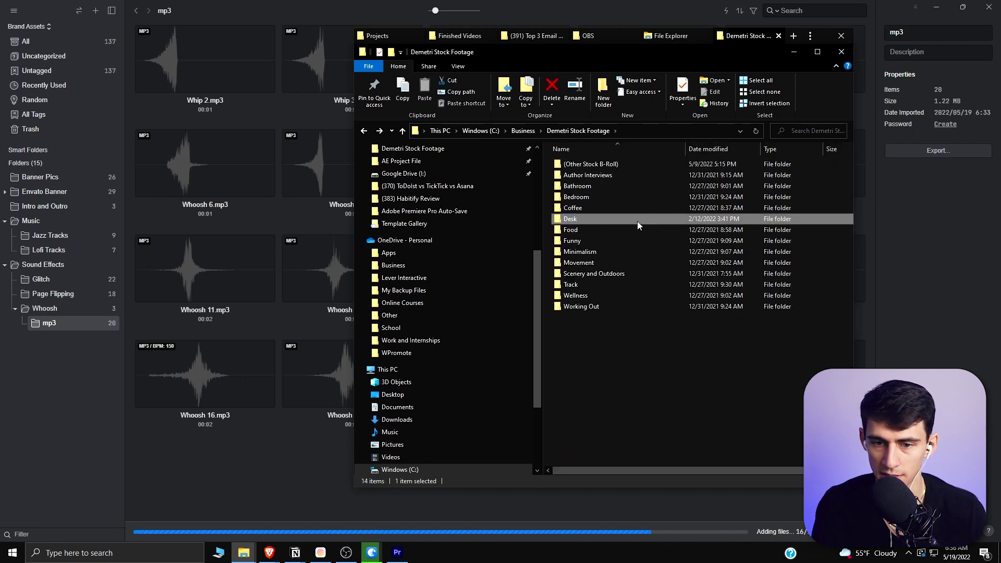
pyautogui.doubleClick(637, 221)
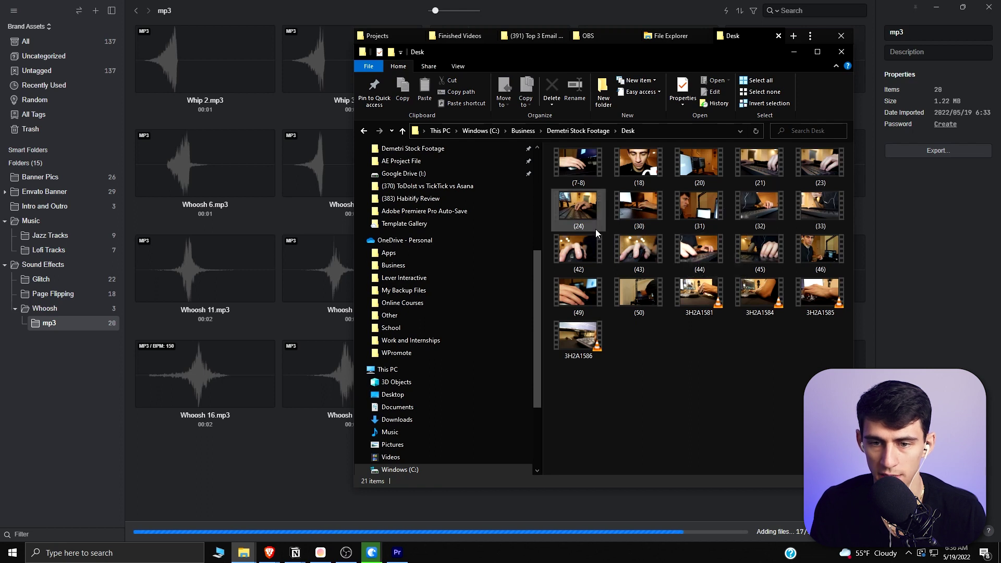
pyautogui.doubleClick(587, 170)
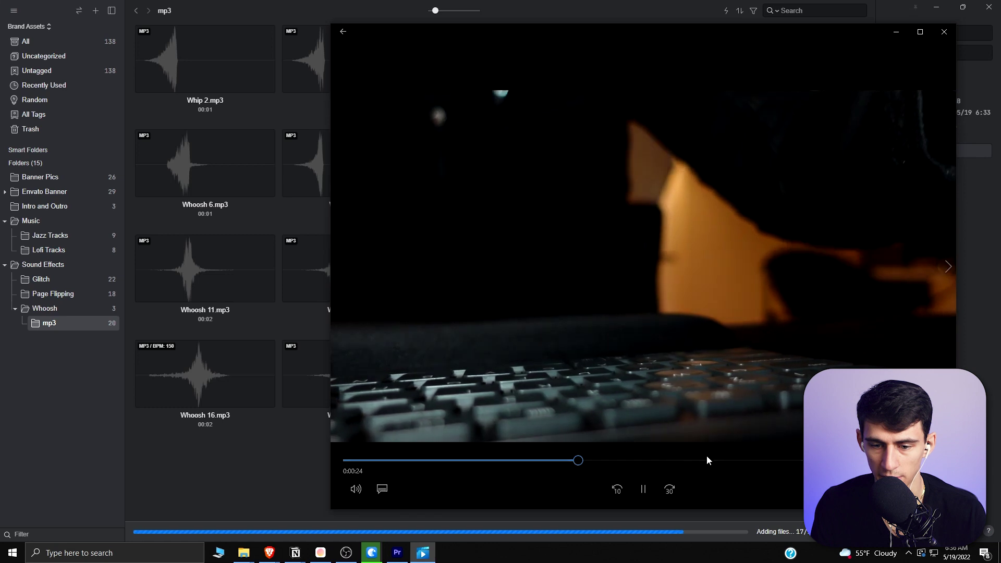
pyautogui.click(943, 32)
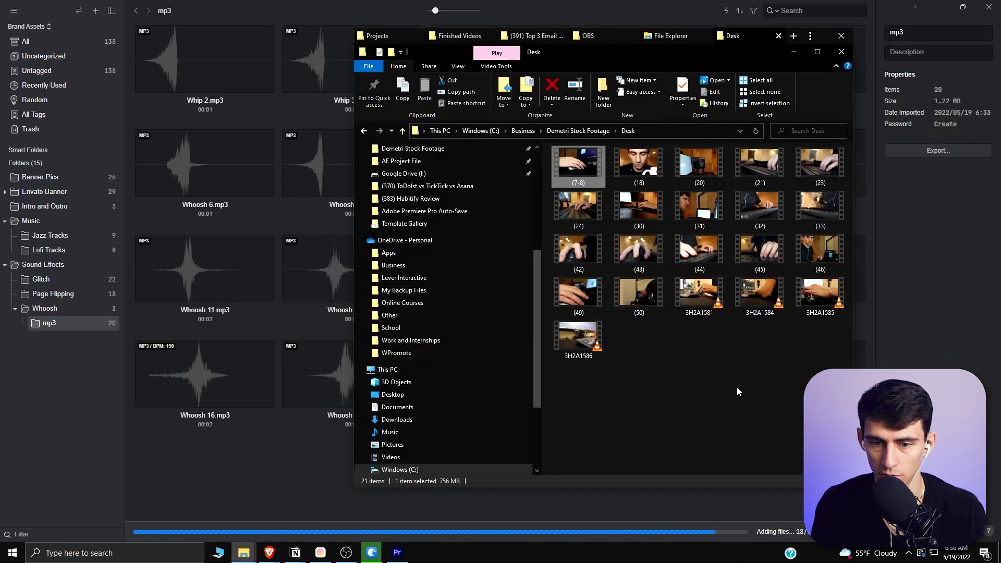
# Switch to Eagle, create a new top-level folder and import the stock footage's Desk folder into it
pyautogui.click(91, 357)
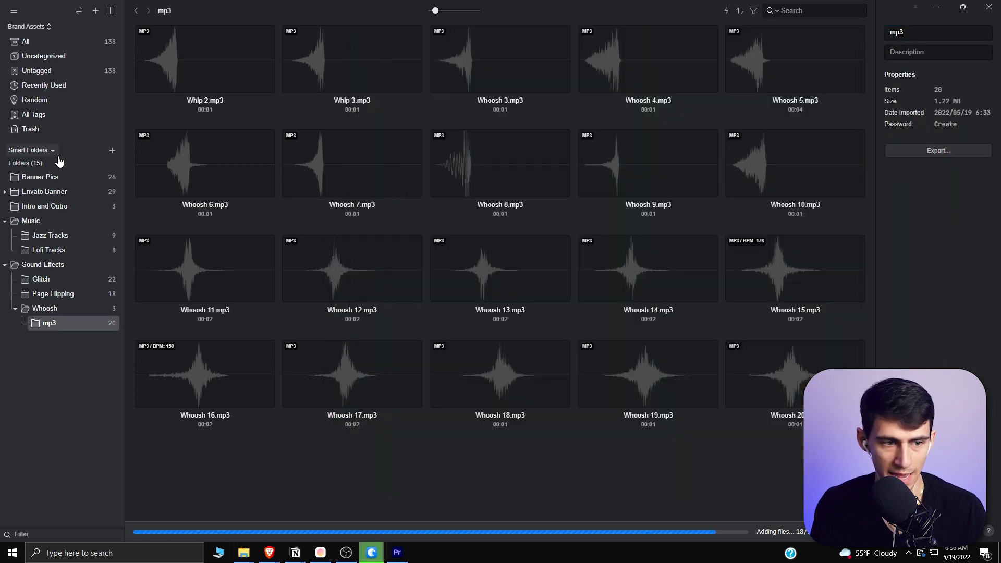
pyautogui.click(111, 163)
pyautogui.click(438, 349)
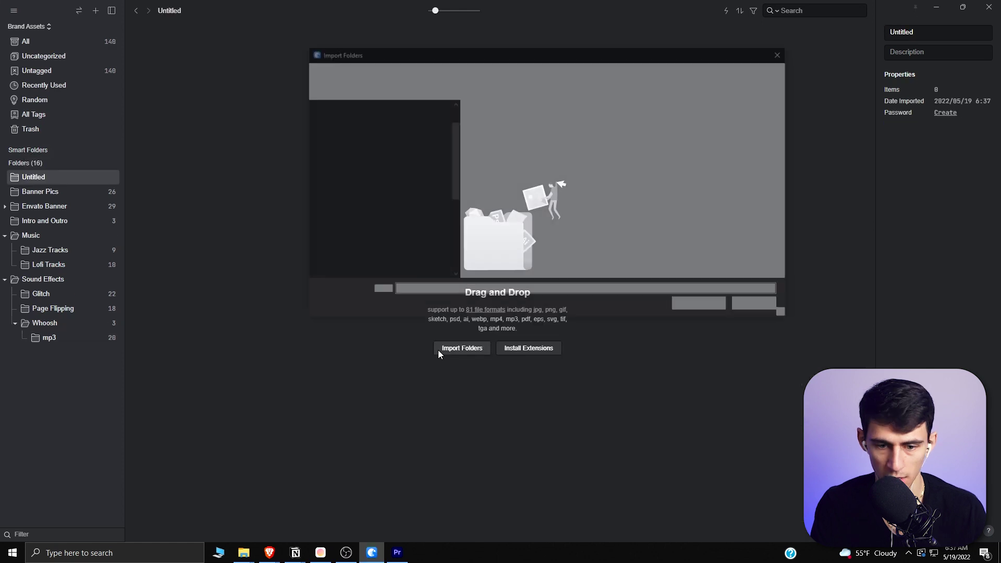
pyautogui.scroll(10, 374, 250)
pyautogui.scroll(-3, 374, 249)
pyautogui.click(384, 217)
pyautogui.click(510, 177)
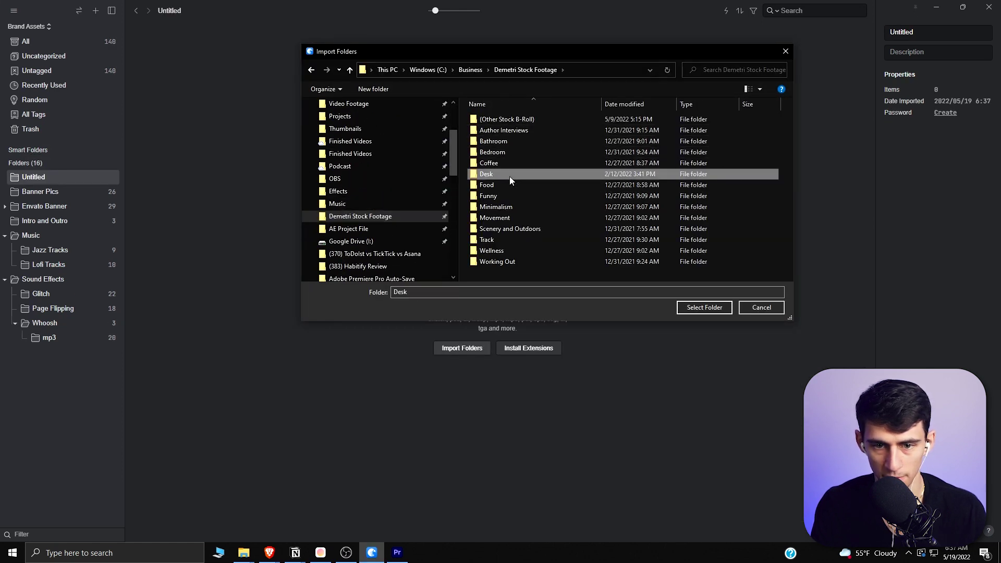
pyautogui.doubleClick(510, 176)
pyautogui.click(704, 307)
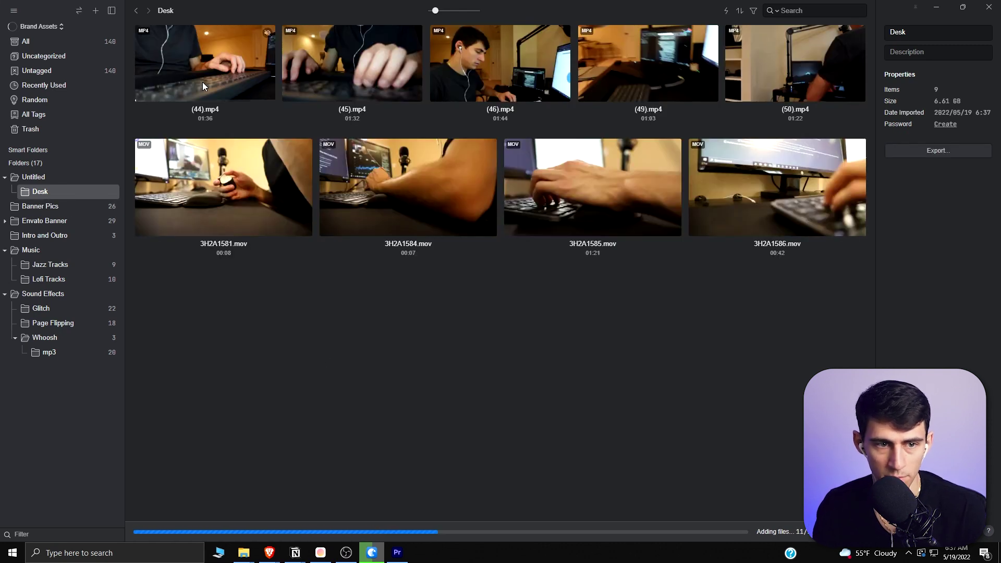
# Preview clips in the imported Desk folder, including (44).mp4, (45).mp4 and 3H2A1584.mov
pyautogui.click(202, 82)
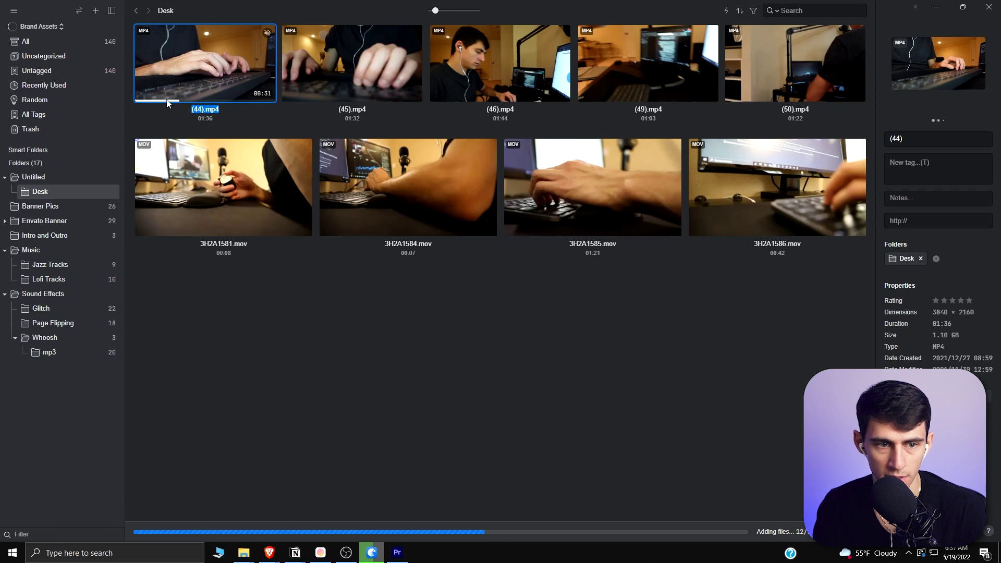
pyautogui.click(225, 103)
pyautogui.click(232, 71)
pyautogui.click(313, 91)
pyautogui.click(398, 193)
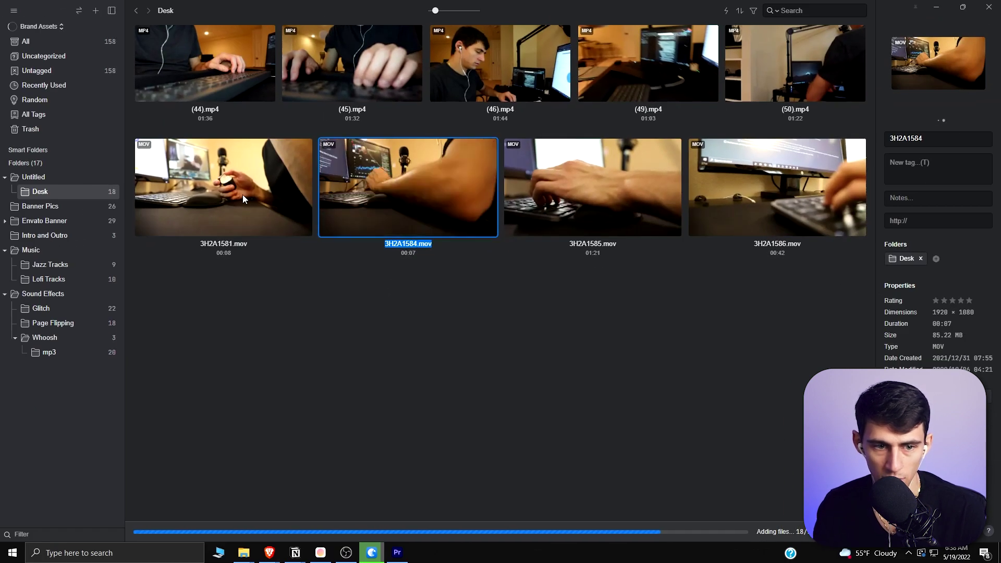
pyautogui.click(359, 61)
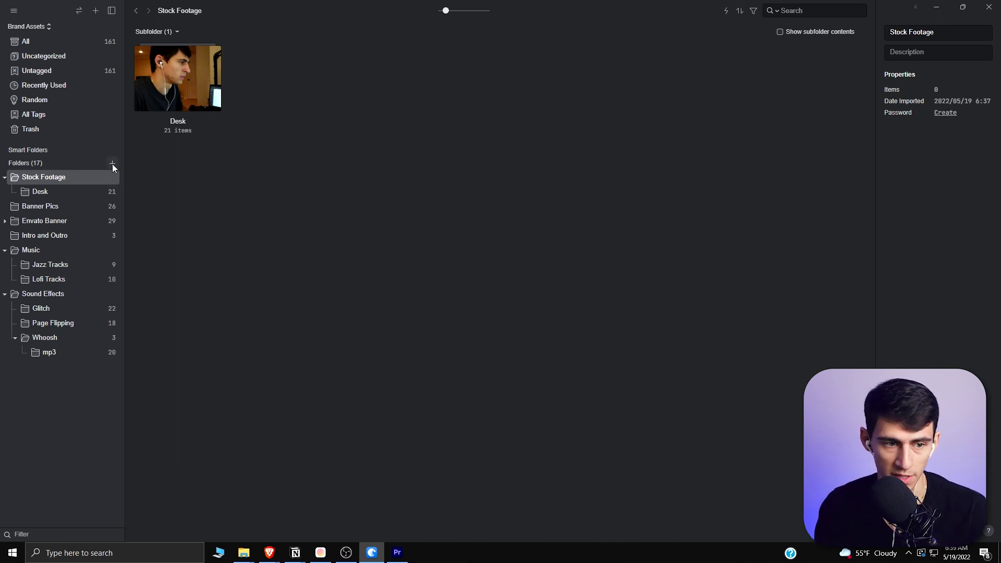
# Create a subfolder under Stock Footage and import the (Other Stock B-Roll) folder into it
pyautogui.click(111, 162)
pyautogui.press('Return')
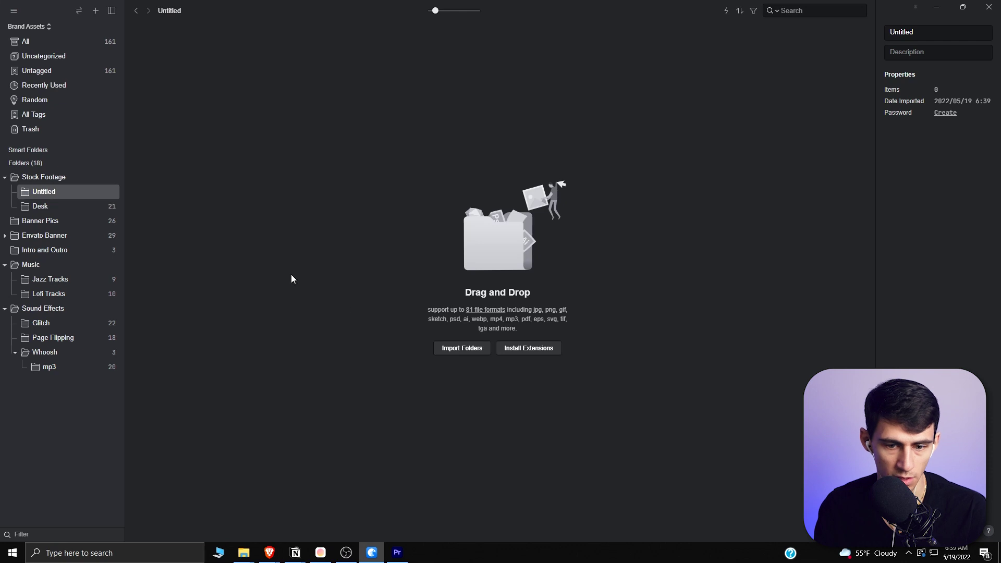
pyautogui.click(447, 348)
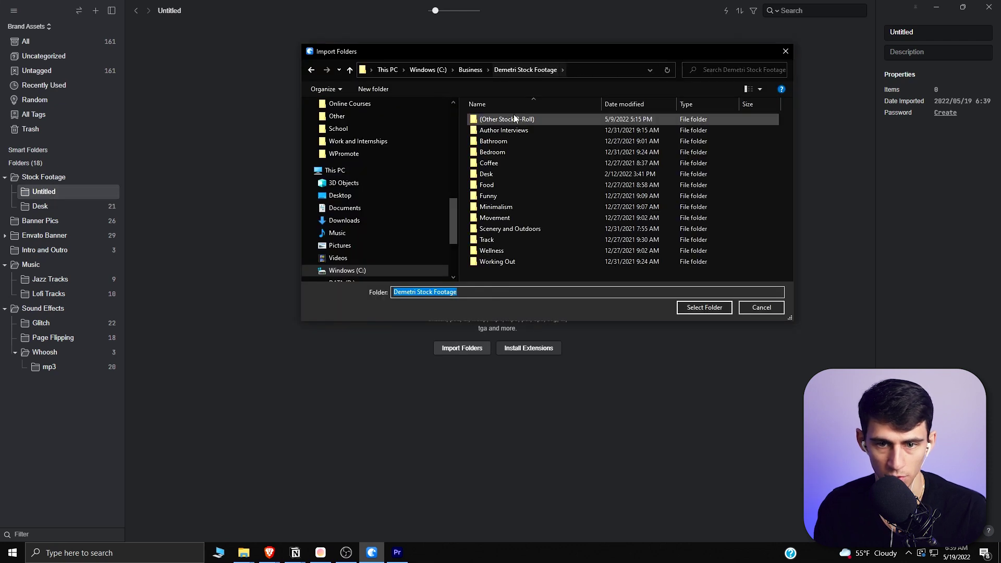
pyautogui.click(514, 119)
pyautogui.click(697, 308)
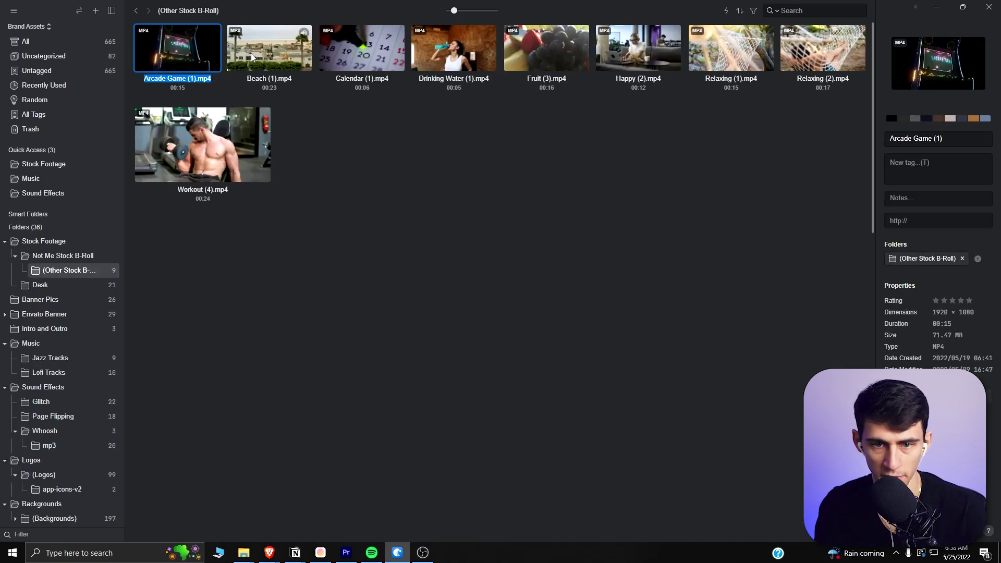
# Place the Desk clip (21).mp4 from Eagle on tracks V1 and A1 of the Premiere Pro timeline, at the playhead
pyautogui.click(251, 53)
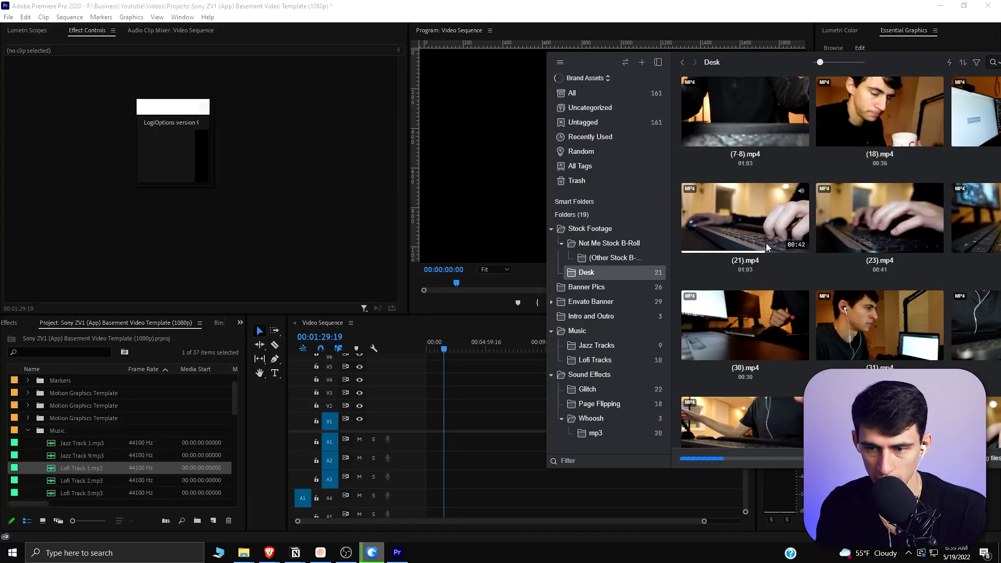
pyautogui.click(753, 237)
pyautogui.moveTo(756, 246); pyautogui.dragTo(445, 442)
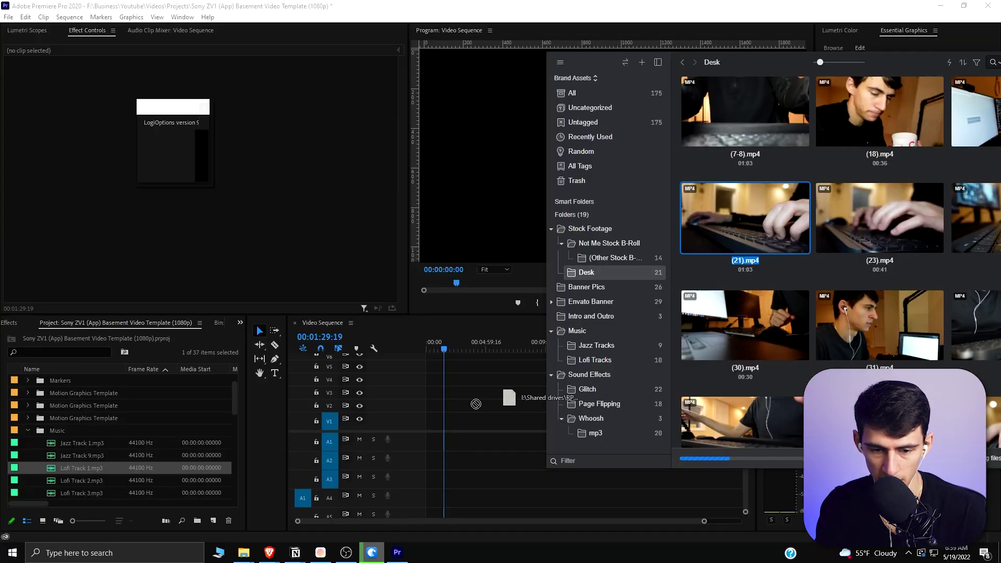
pyautogui.moveTo(476, 403); pyautogui.dragTo(449, 430)
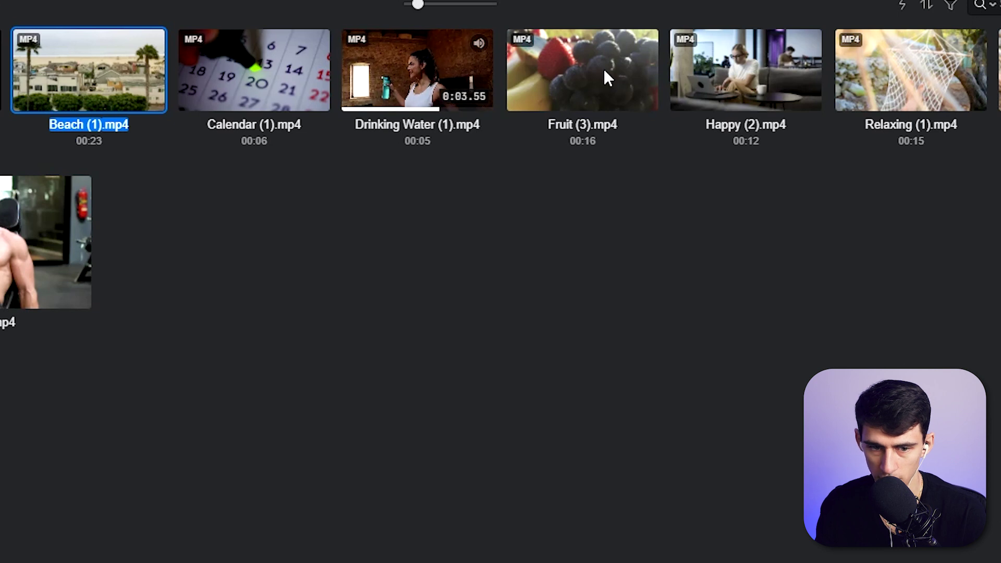
pyautogui.moveTo(604, 69)
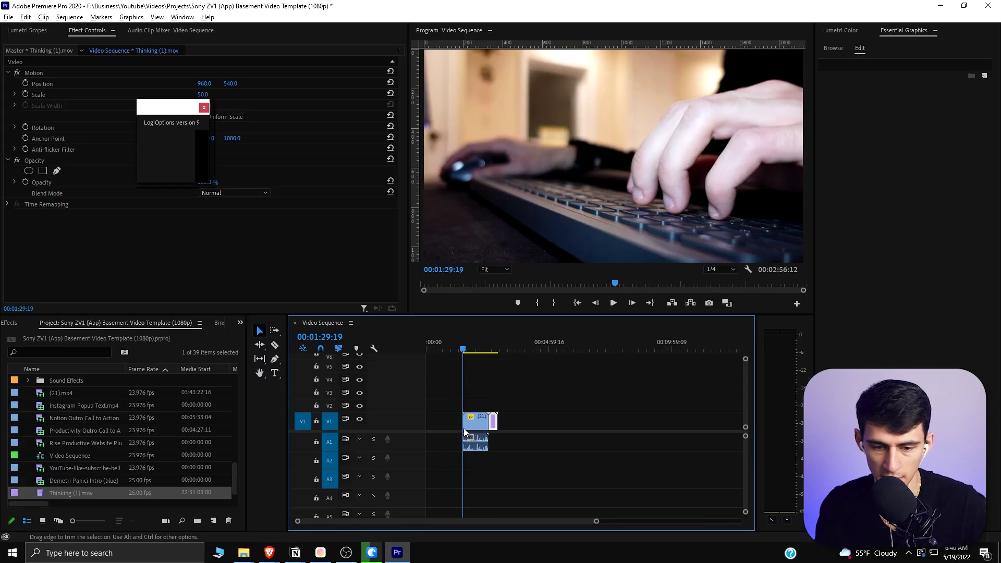
# Apply the Whip transition at the cut between (21).mp4 and Thinking (1).mov, with a duration of 0:06
pyautogui.click(523, 416)
pyautogui.keyDown('alt'); pyautogui.scroll(3, 526, 427); pyautogui.keyUp('alt')
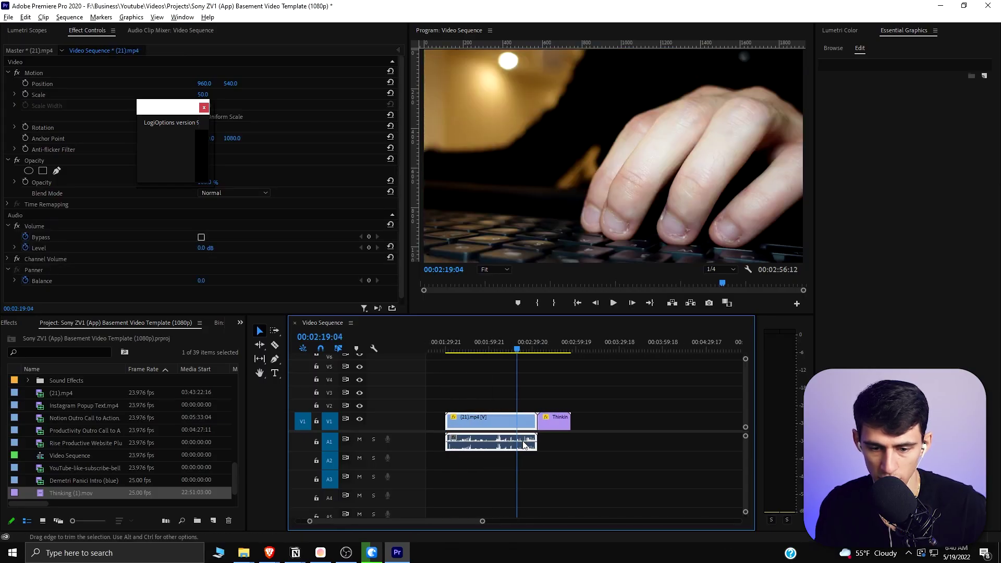
pyautogui.click(532, 412)
pyautogui.click(535, 416)
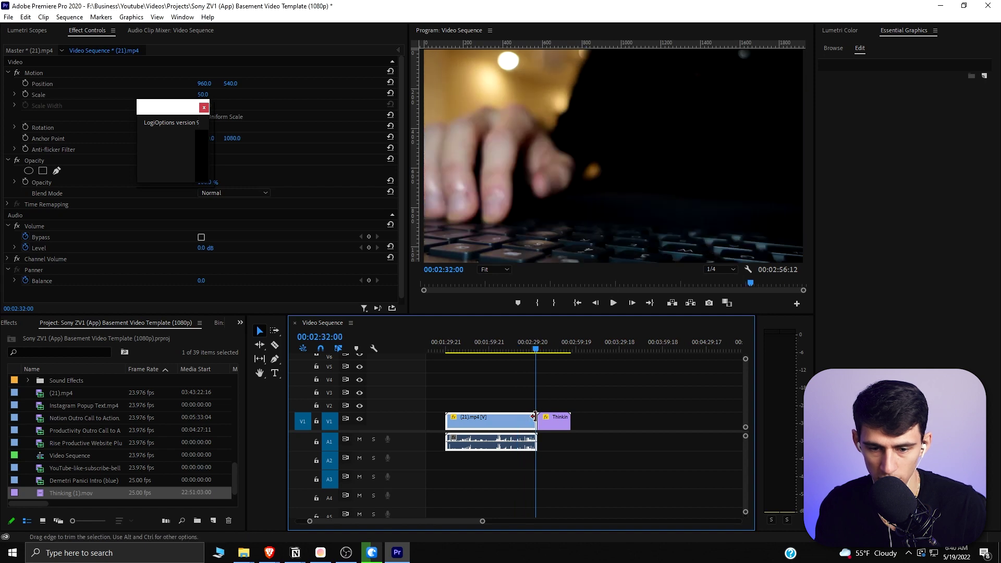
pyautogui.click(240, 323)
pyautogui.click(249, 334)
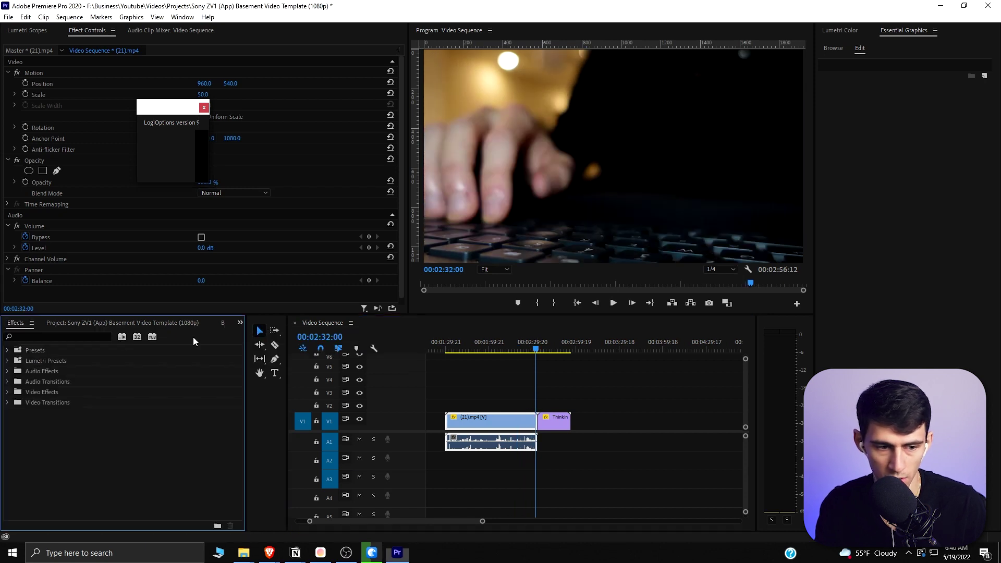
pyautogui.click(90, 333)
pyautogui.write('whip')
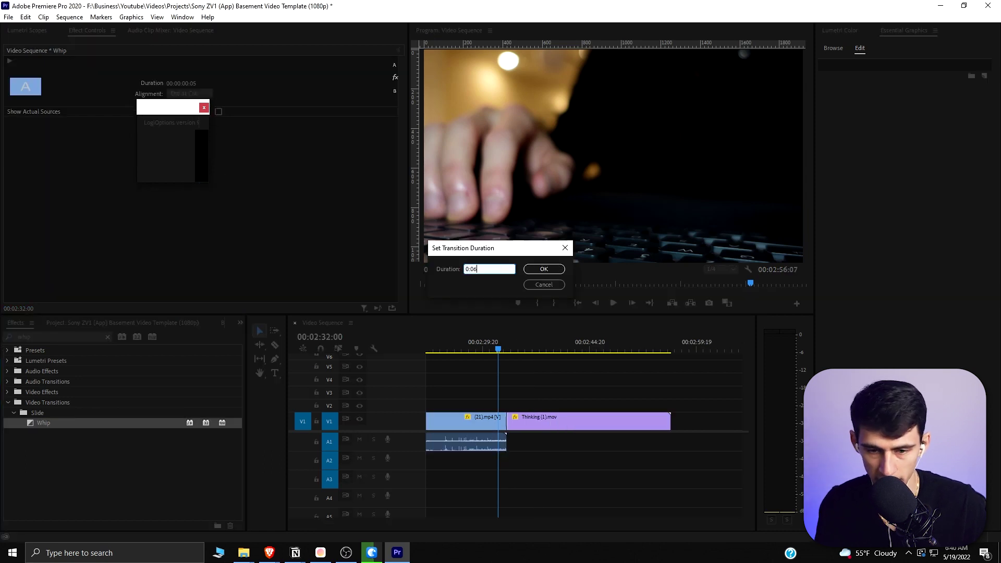
pyautogui.press('Return')
# Play back the timeline across the Whip transition between the two clips
pyautogui.keyDown('alt'); pyautogui.scroll(3, 558, 405); pyautogui.keyUp('alt')
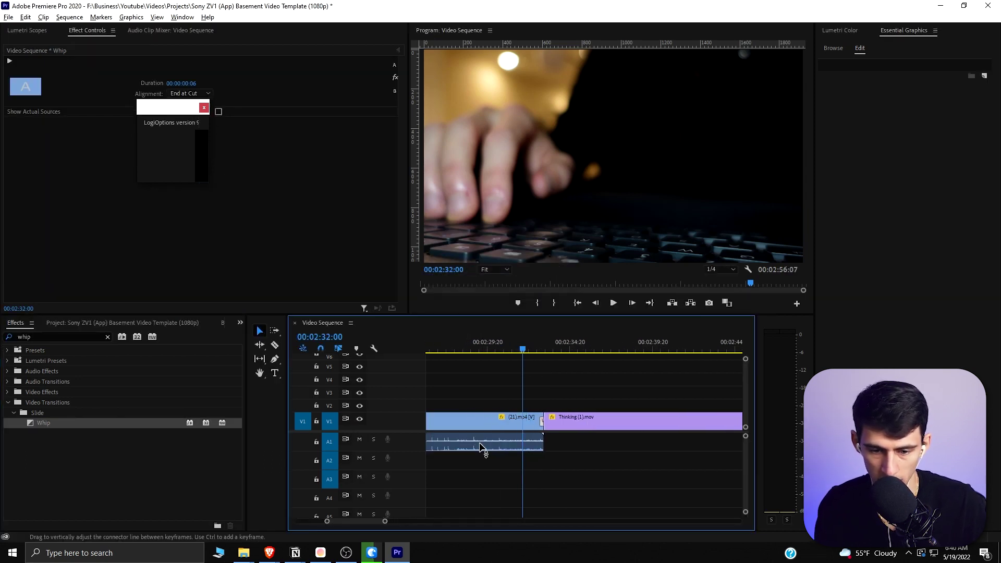
pyautogui.press('space')
pyautogui.keyDown('alt'); pyautogui.scroll(-2, 562, 413); pyautogui.keyUp('alt')
pyautogui.click(564, 417)
pyautogui.press('space')
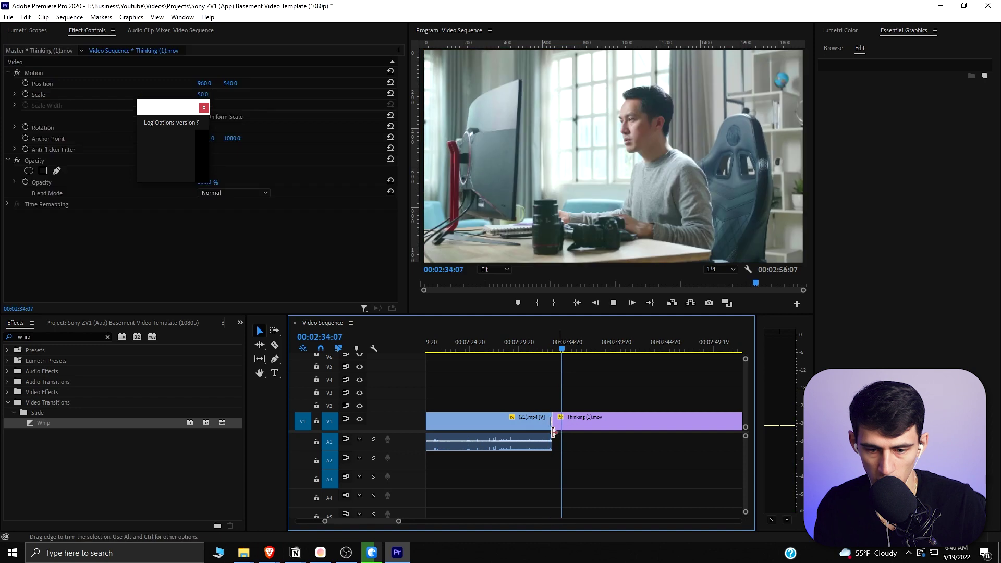
# Unlink the audio of (21).mp4 from its video and delete it from track A1
pyautogui.click(537, 438)
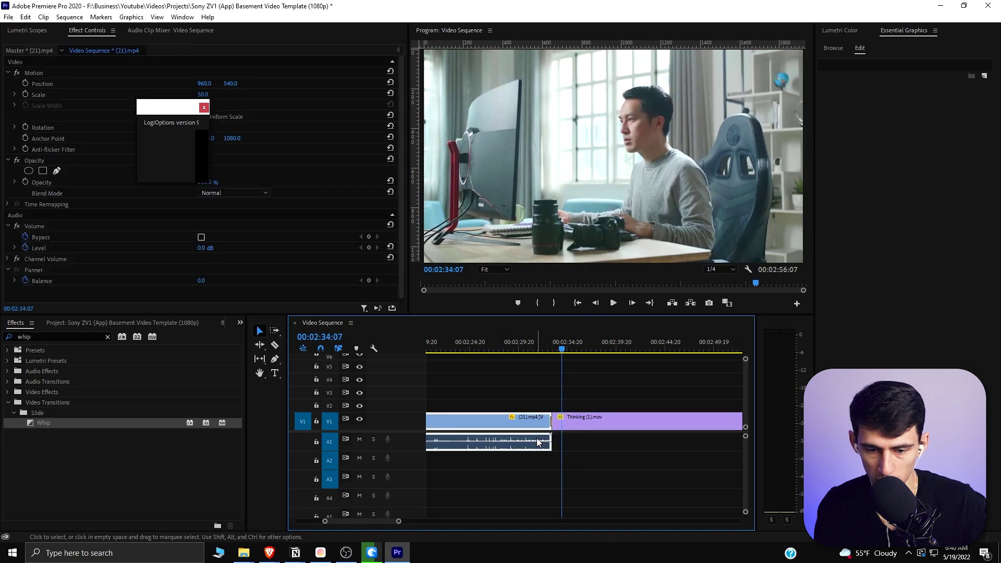
pyautogui.rightClick(538, 442)
pyautogui.click(555, 188)
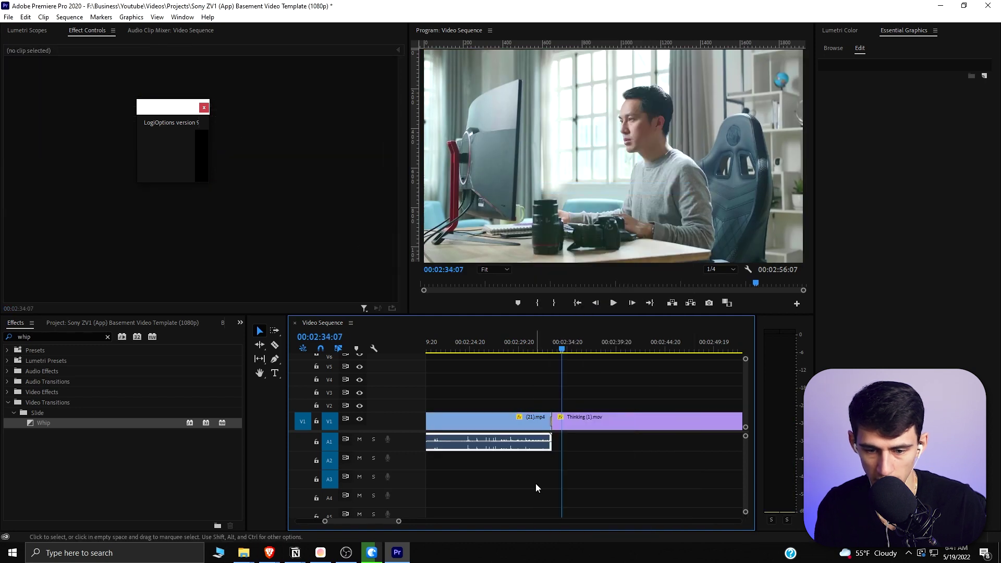
pyautogui.press('Delete')
pyautogui.keyDown('alt'); pyautogui.scroll(2, 526, 451); pyautogui.keyUp('alt')
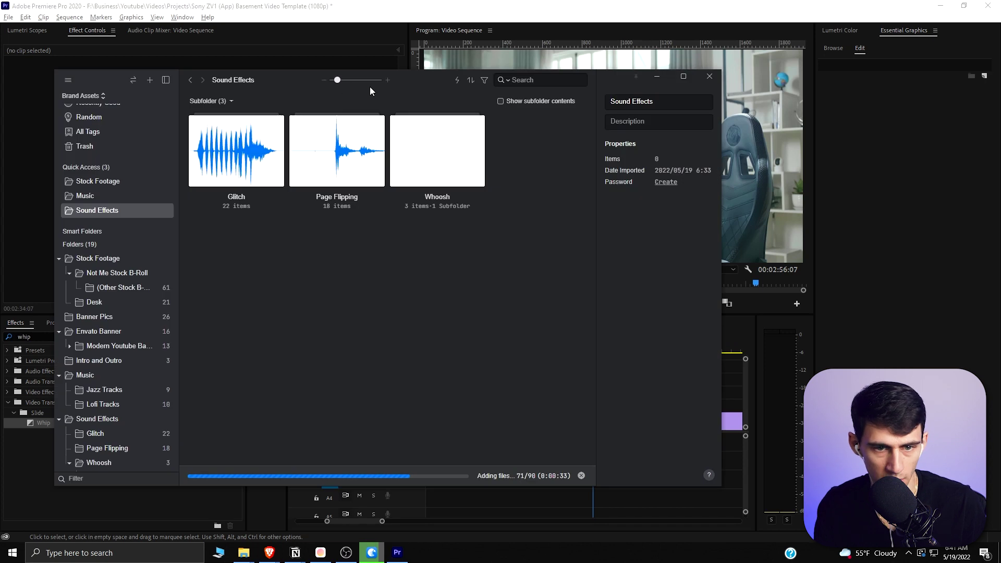
# Switch to Eagle, open the mp3 subfolder of Whoosh and preview Whip 2.mp3 and Whip 3.mp3
pyautogui.moveTo(431, 87); pyautogui.dragTo(434, 63)
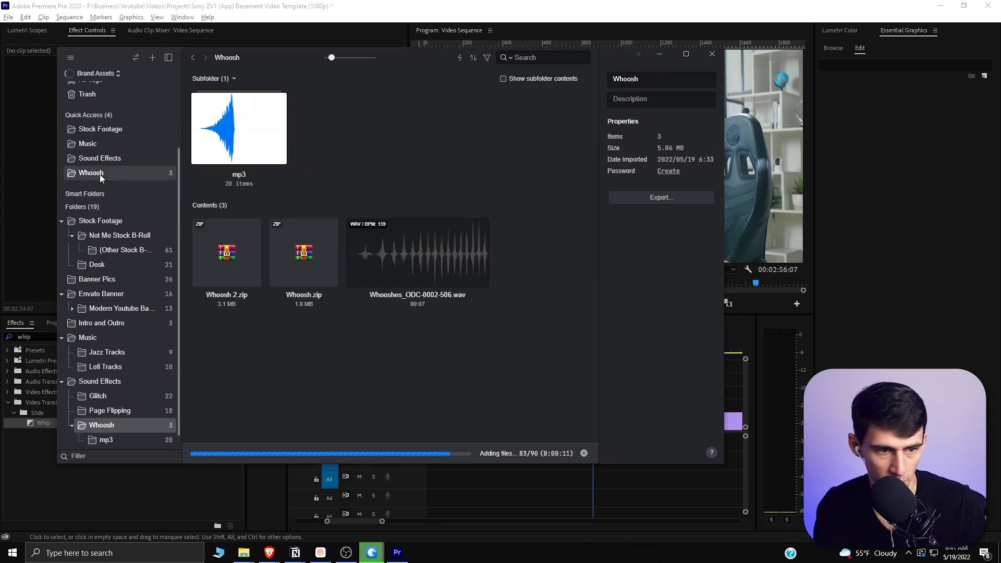
pyautogui.click(99, 173)
pyautogui.doubleClick(216, 143)
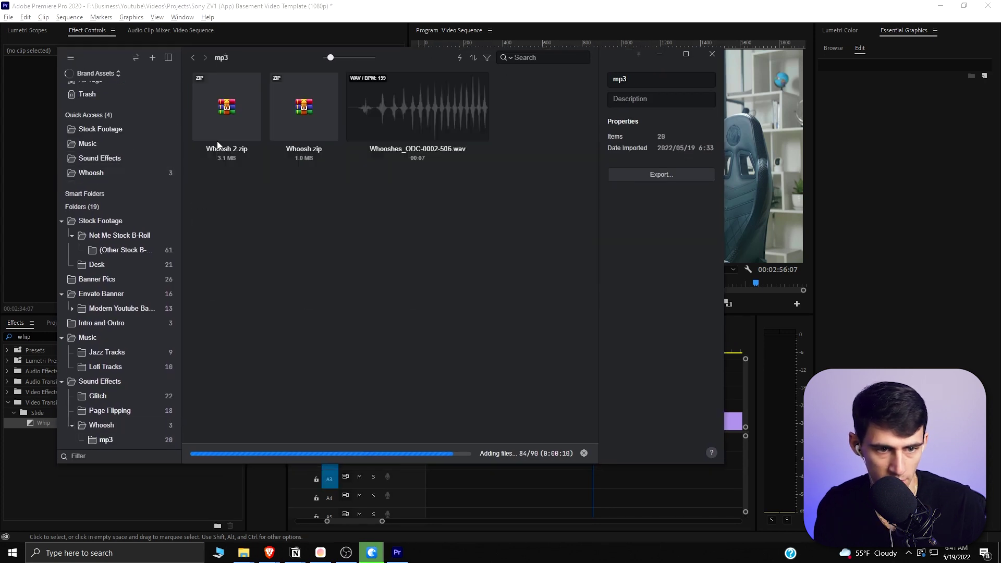
pyautogui.doubleClick(271, 53)
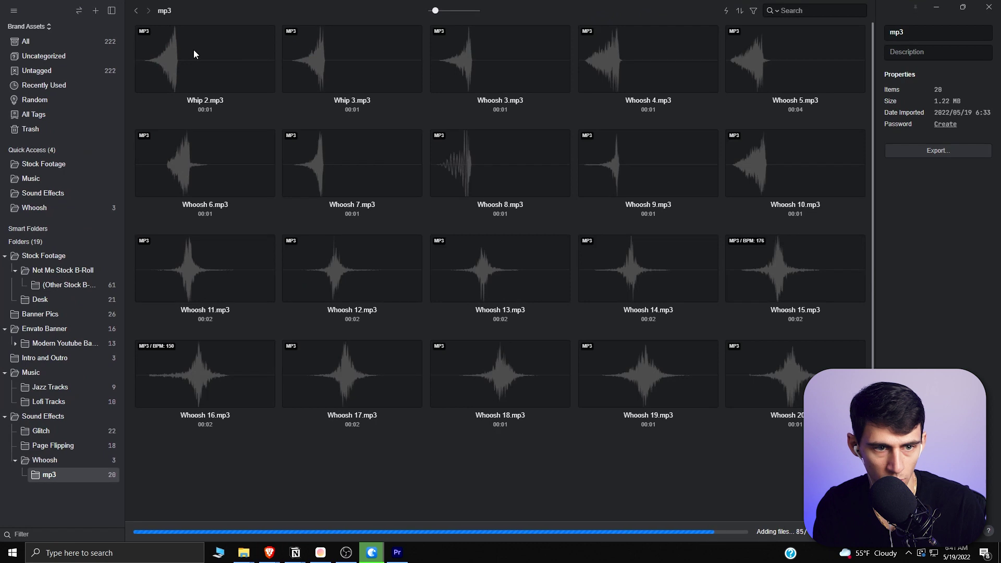
pyautogui.click(168, 58)
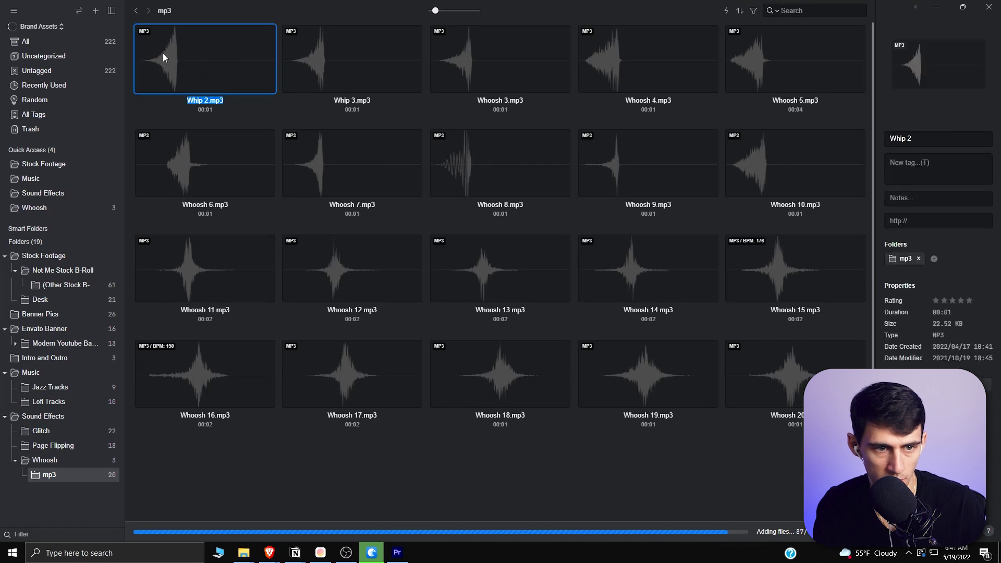
pyautogui.doubleClick(163, 54)
pyautogui.press('Right')
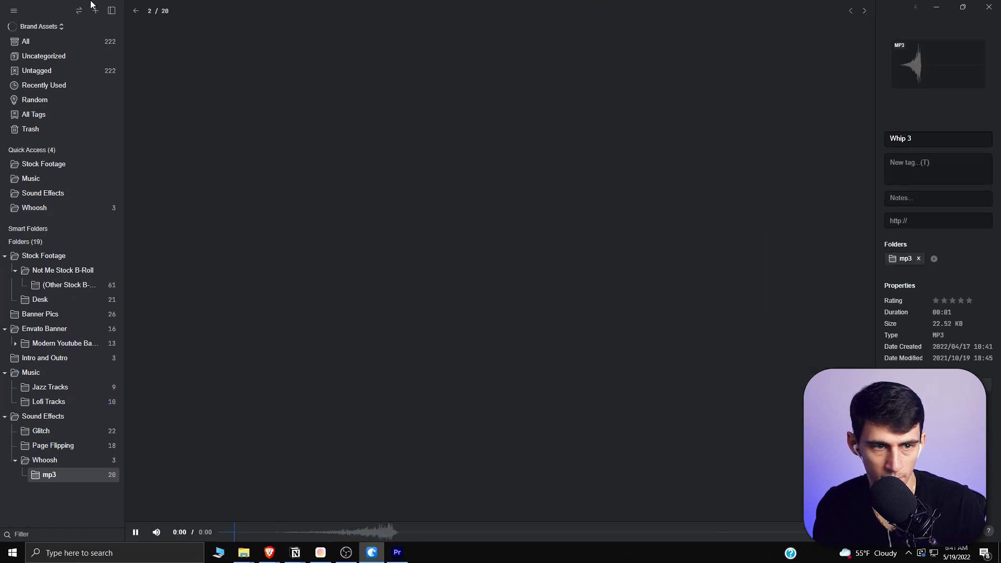
# Return to the mp3 folder's file list and preview Whip 2.mp3, Whoosh 7.mp3, Whoosh 9.mp3 and Whoosh 4.mp3
pyautogui.click(135, 10)
pyautogui.click(206, 65)
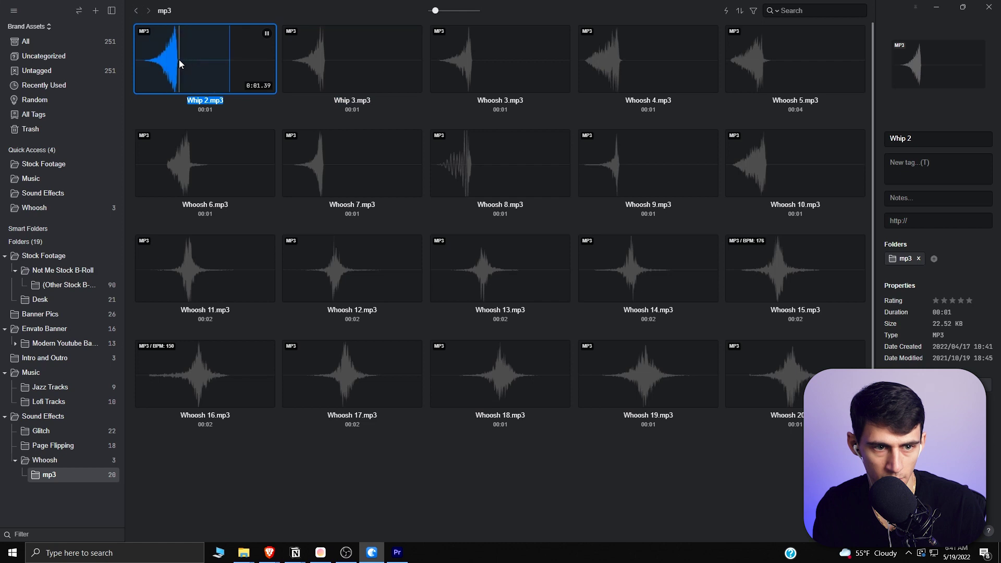
pyautogui.click(306, 152)
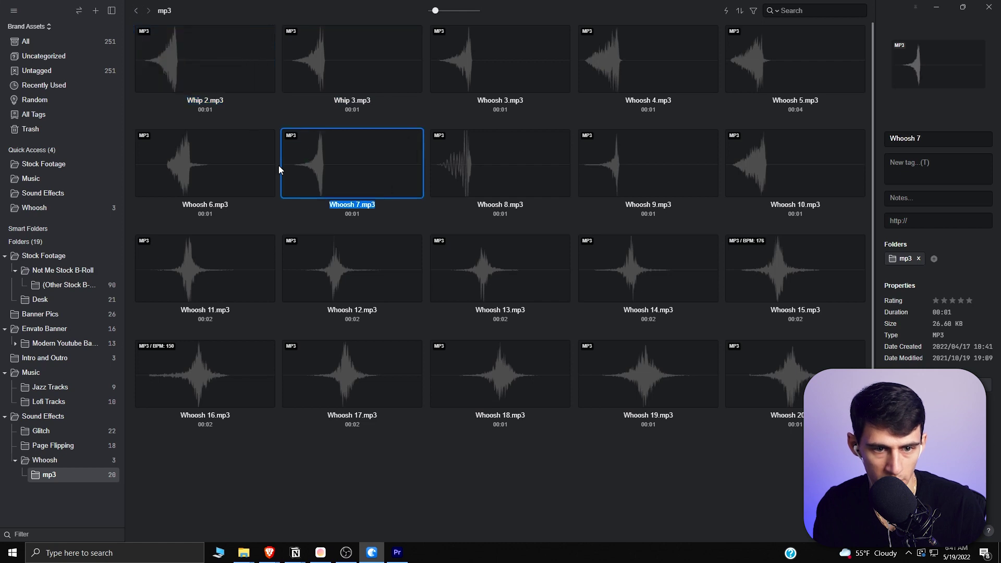
pyautogui.click(615, 165)
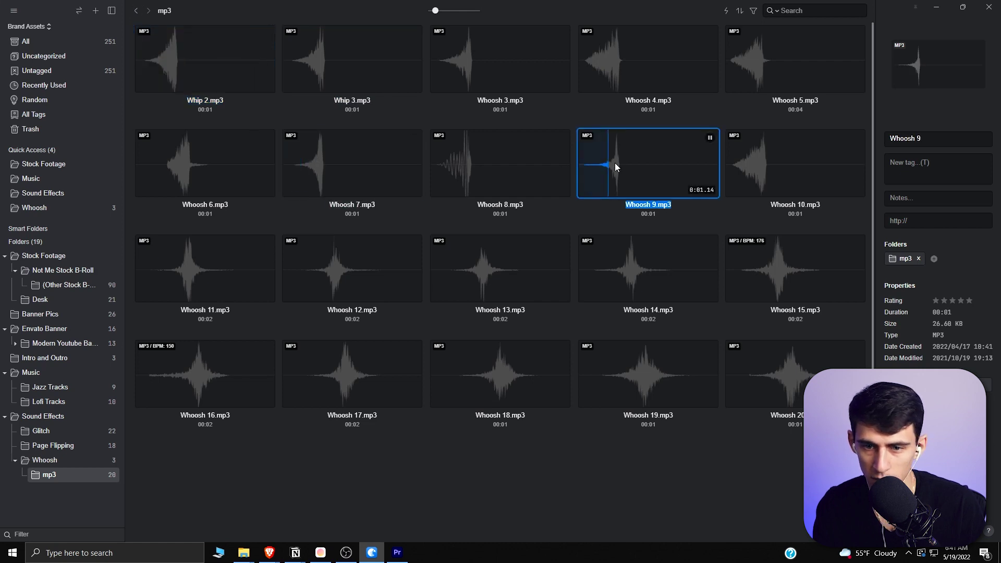
pyautogui.click(588, 58)
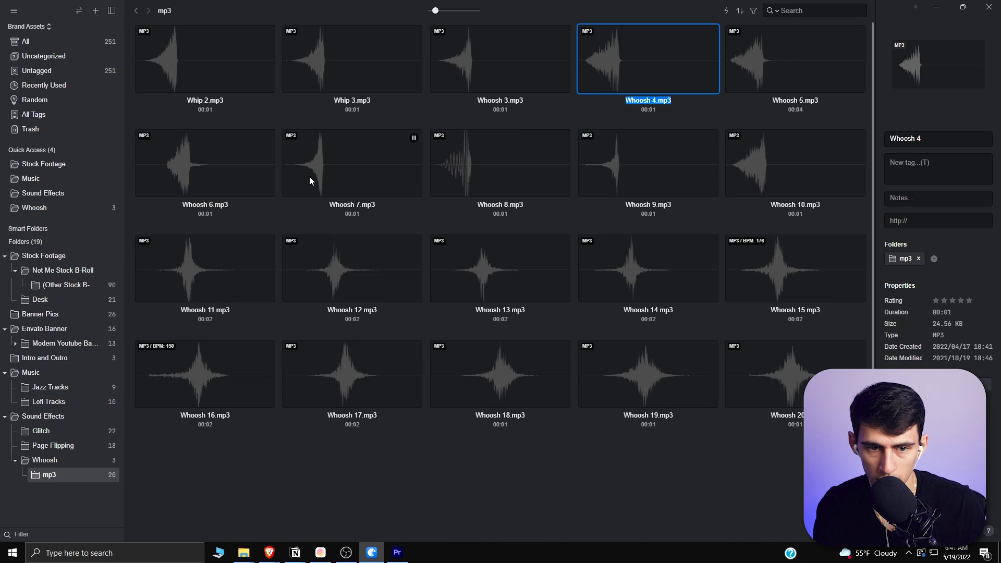
# Bring Whoosh 7.mp3 from Eagle into the Premiere Pro timeline on track A1, directly beneath the Whip transition
pyautogui.click(324, 92)
pyautogui.moveTo(558, 11); pyautogui.dragTo(341, 121)
pyautogui.moveTo(308, 172); pyautogui.dragTo(620, 443)
pyautogui.keyDown('alt'); pyautogui.scroll(4, 619, 444); pyautogui.keyUp('alt')
pyautogui.keyDown('alt'); pyautogui.scroll(2, 616, 443); pyautogui.keyUp('alt')
pyautogui.click(558, 439)
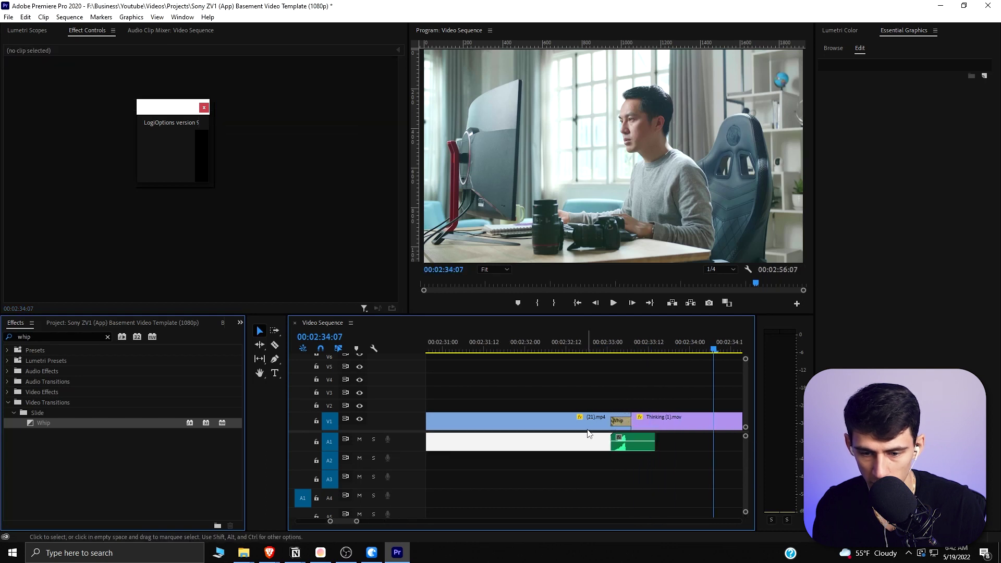
# Play back the timeline across the Whip transition with the whoosh sound effect
pyautogui.click(593, 423)
pyautogui.press('space')
pyautogui.keyDown('alt'); pyautogui.scroll(-3, 600, 424); pyautogui.keyUp('alt')
pyautogui.press('space')
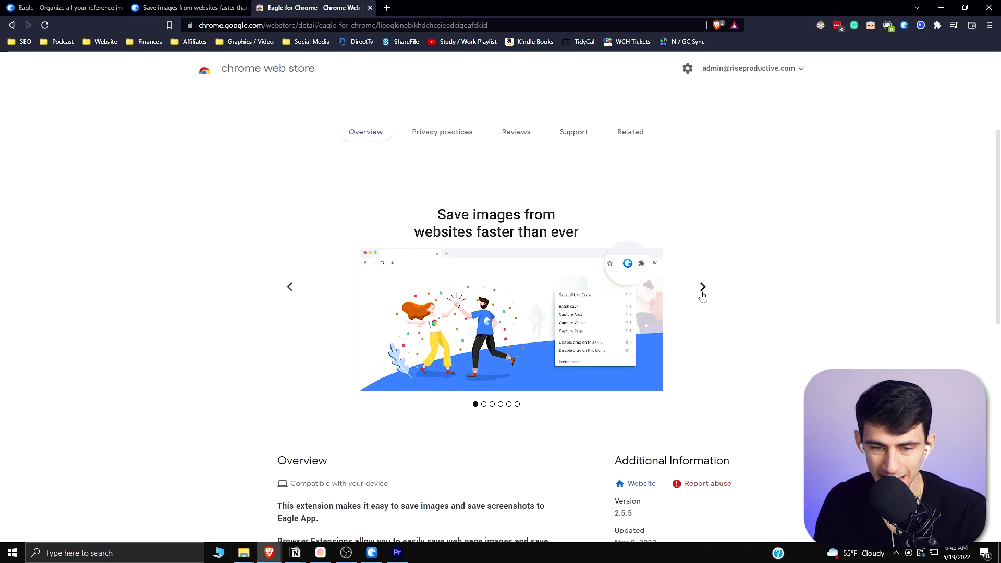
# In the browser, look through the feature images of the Eagle for Chrome extension in the Chrome Web Store
pyautogui.click(702, 287)
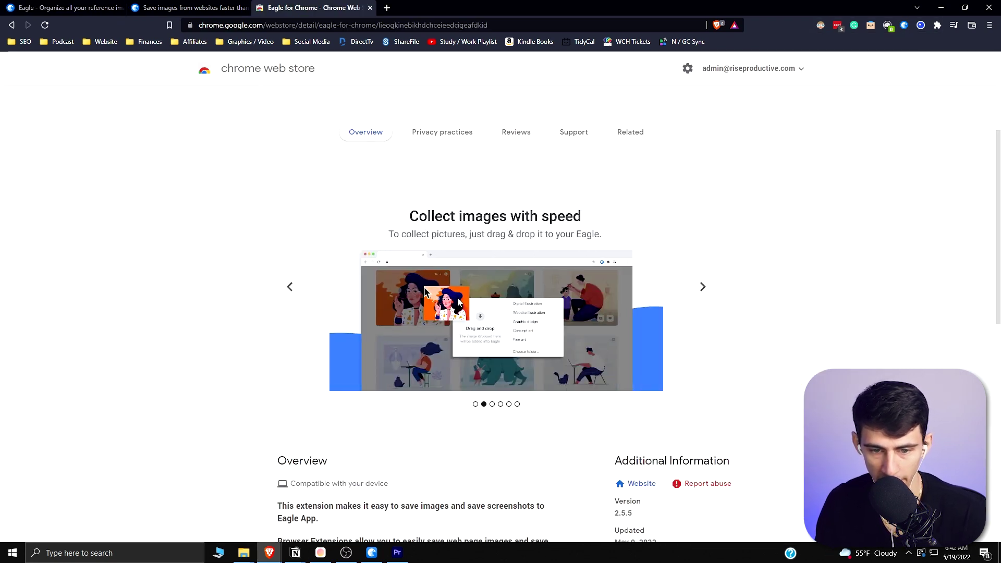
pyautogui.click(701, 287)
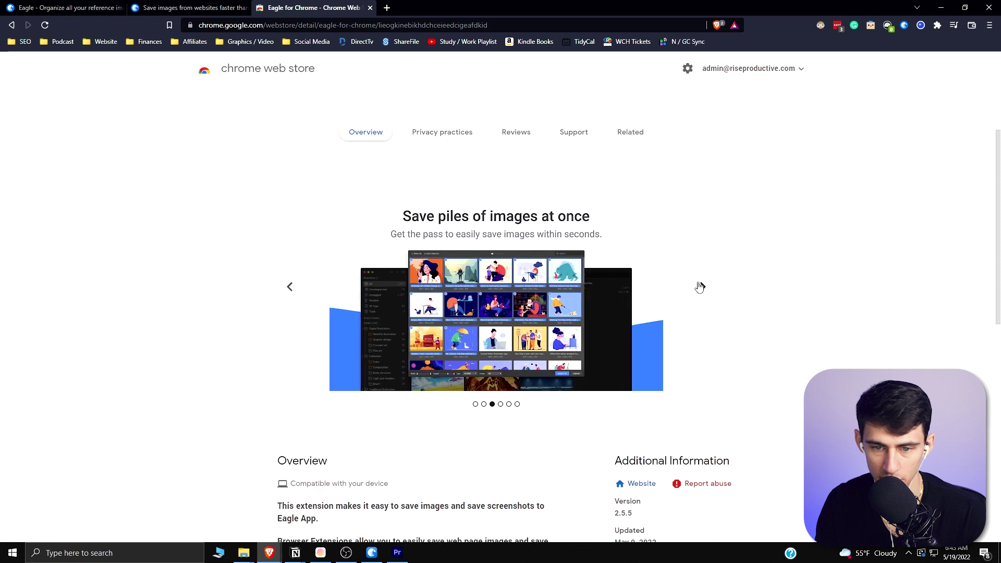
# Search the web for "youtube logo" in a new browser tab and save the red play-button logo image to Eagle
pyautogui.click(386, 8)
pyautogui.write('youtube logo')
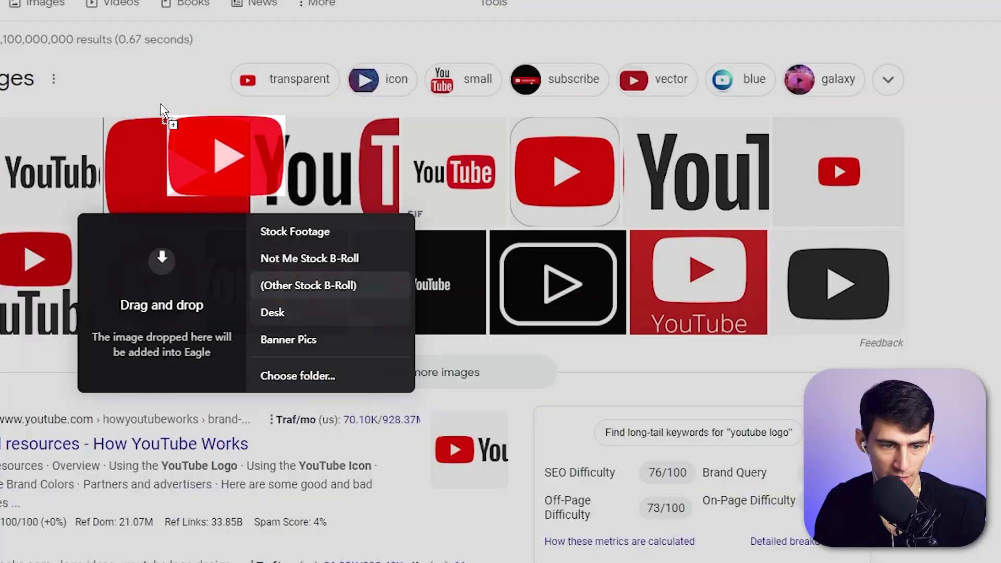
pyautogui.moveTo(163, 112); pyautogui.dragTo(161, 251)
pyautogui.rightClick(183, 172)
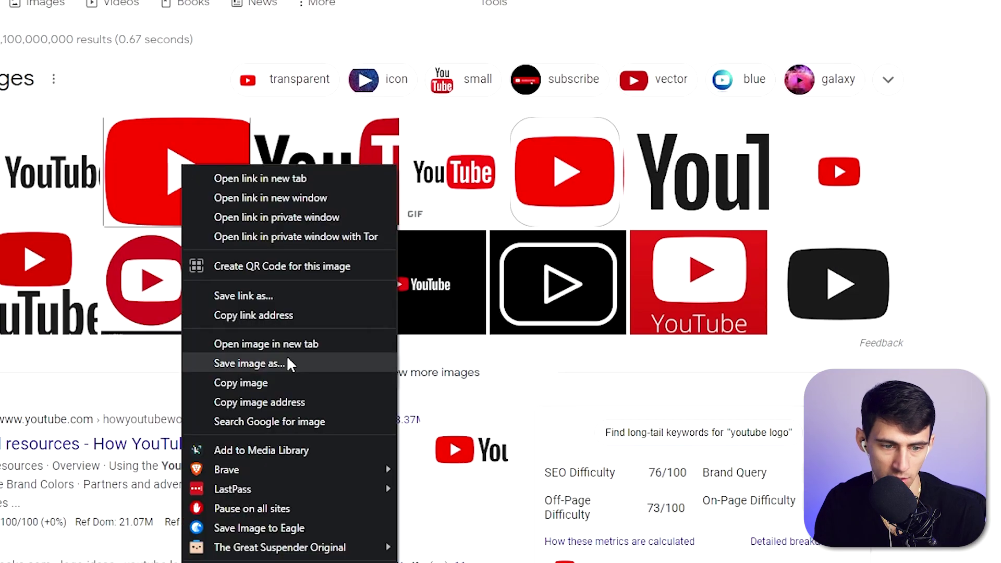
pyautogui.moveTo(184, 170); pyautogui.dragTo(326, 239)
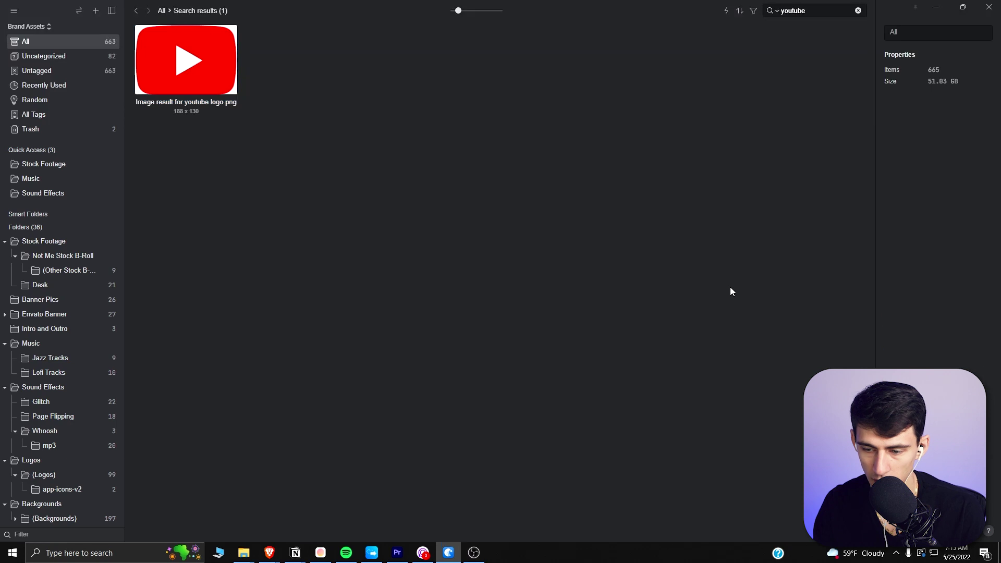
# In Eagle, open the saved image "Image result for youtube logo.png" in the full preview
pyautogui.click(207, 85)
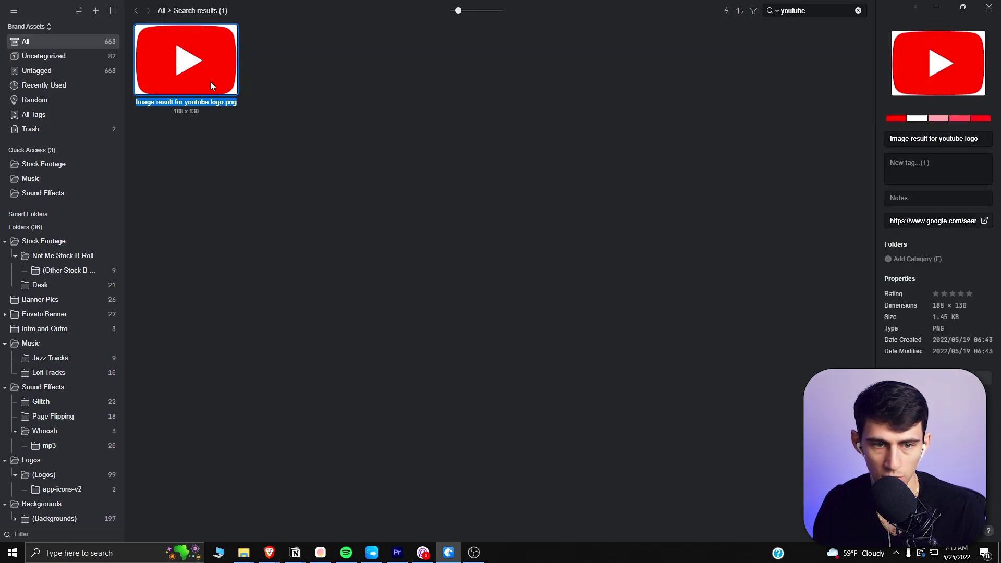
pyautogui.doubleClick(211, 84)
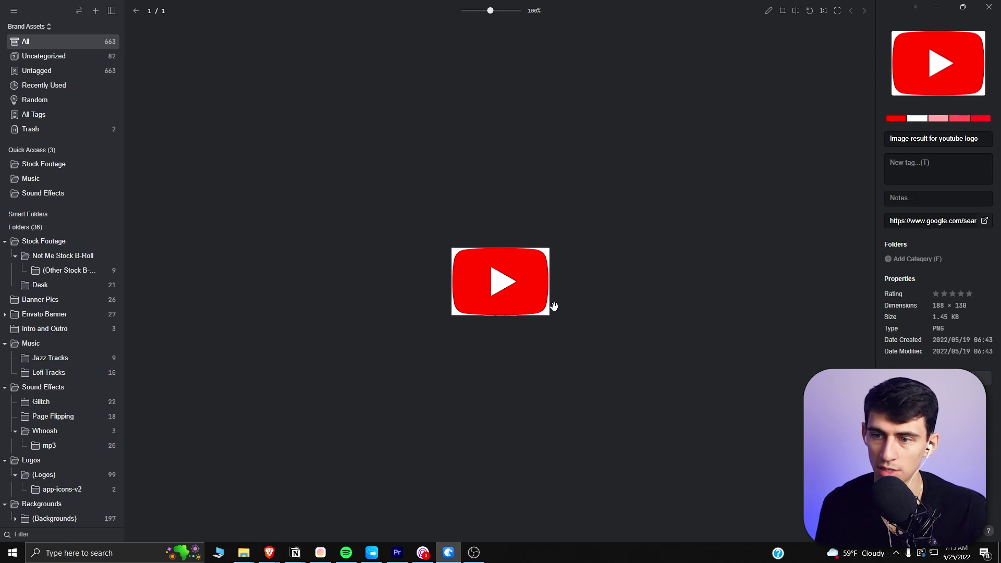